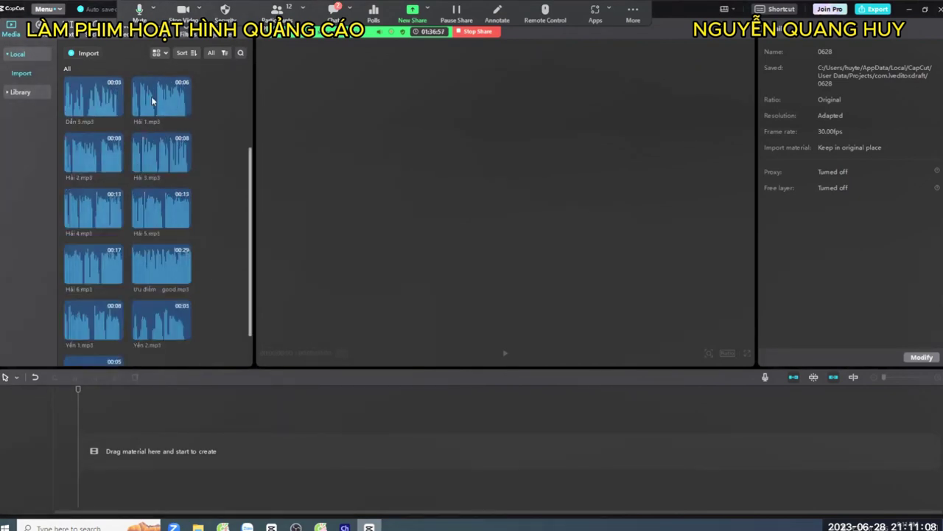
# Add the audio clips Hải 1.mp3 through Hải 6.mp3 in sequence to the empty timeline
pyautogui.click(152, 99)
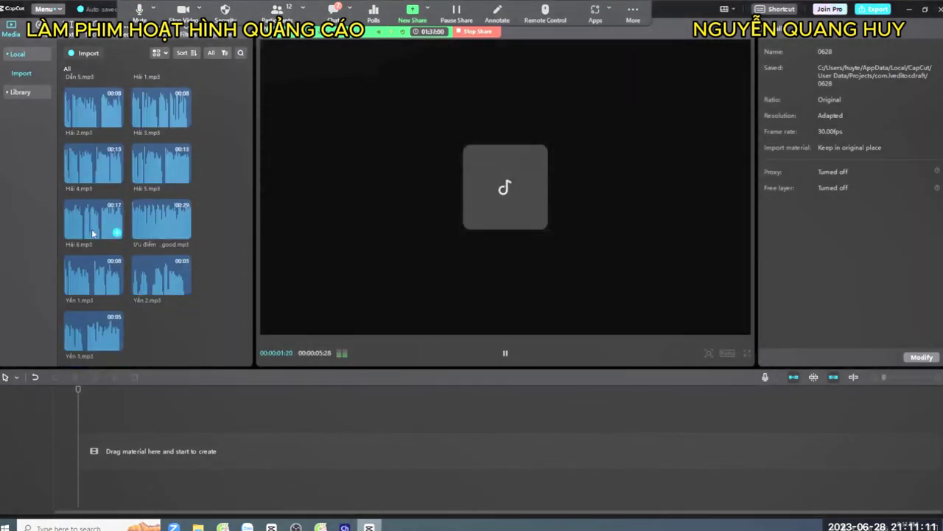
pyautogui.click(117, 232)
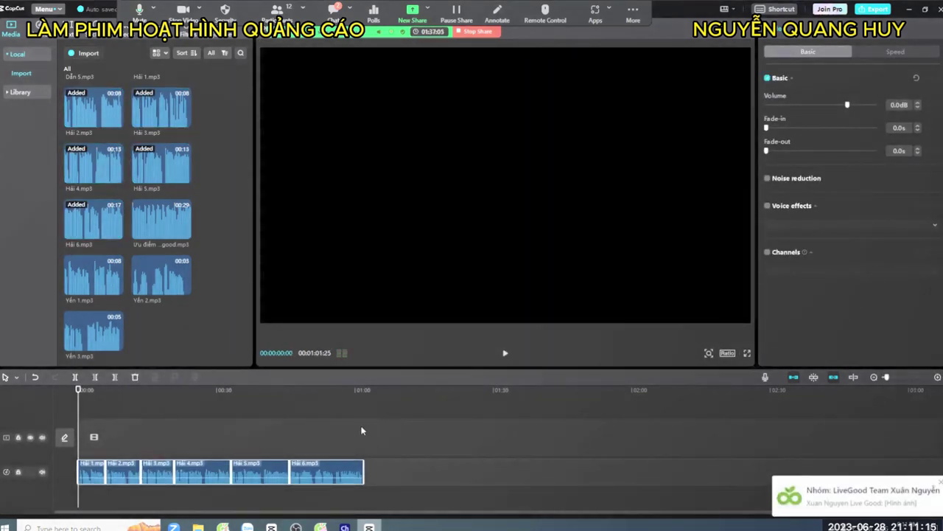
pyautogui.click(362, 428)
pyautogui.moveTo(362, 428); pyautogui.dragTo(44, 391)
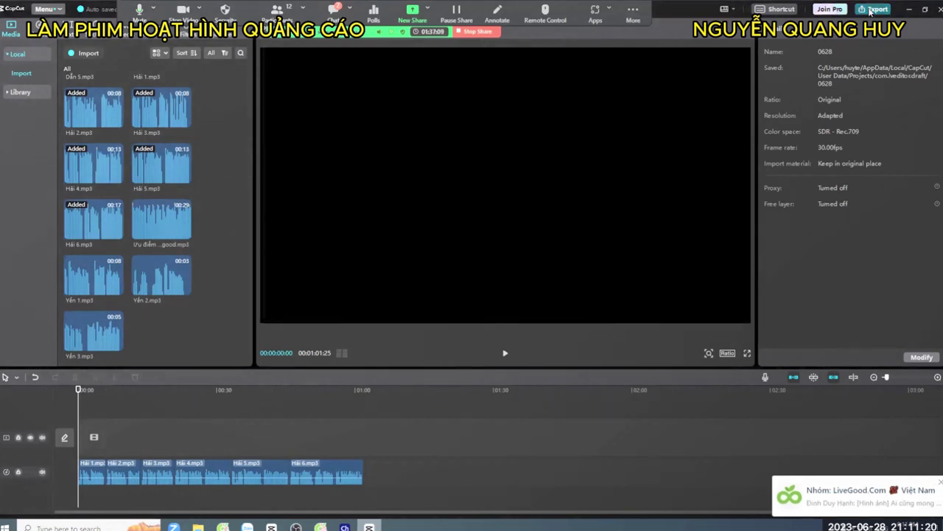
# Export the timeline as an audio-only MP3, with audio export enabled and video export disabled
pyautogui.click(872, 9)
pyautogui.click(495, 327)
pyautogui.click(496, 171)
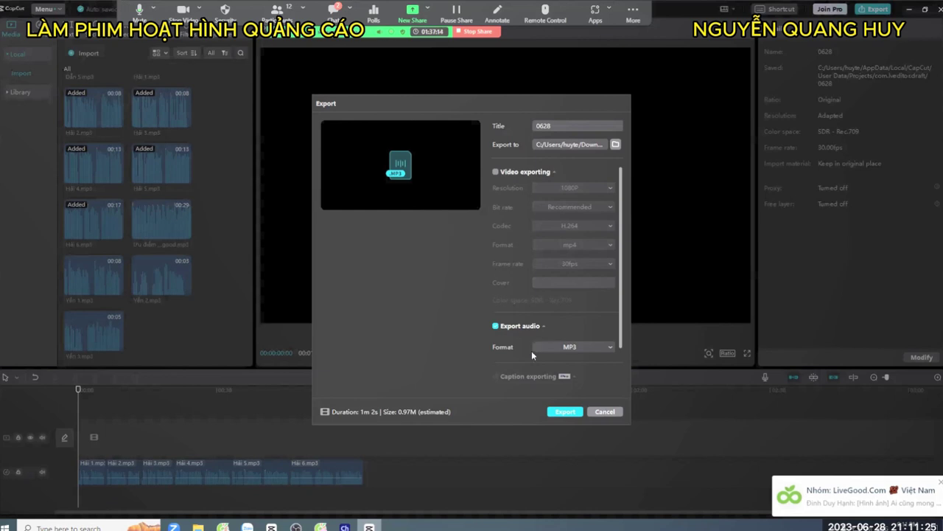
pyautogui.click(565, 411)
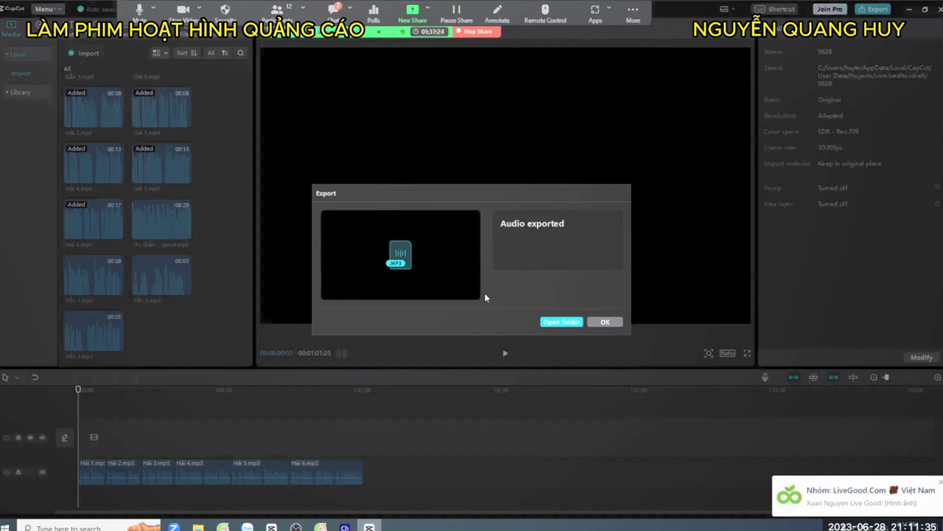
# Transfer the exported 0628 audio file into the "Video quảng cáo Livegood hoạt hình" folder and rename it "Hải voice"
pyautogui.click(562, 321)
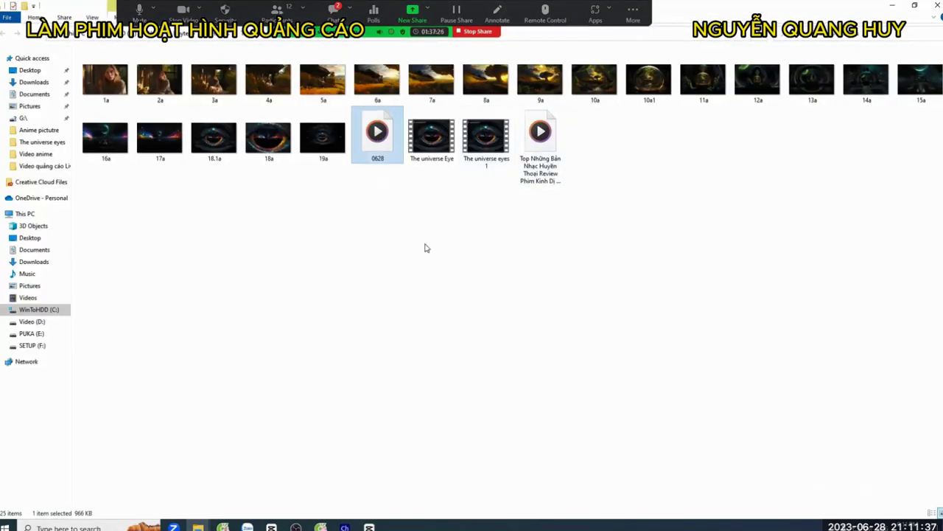
pyautogui.click(43, 166)
pyautogui.hotkey('ctrl', 'v')
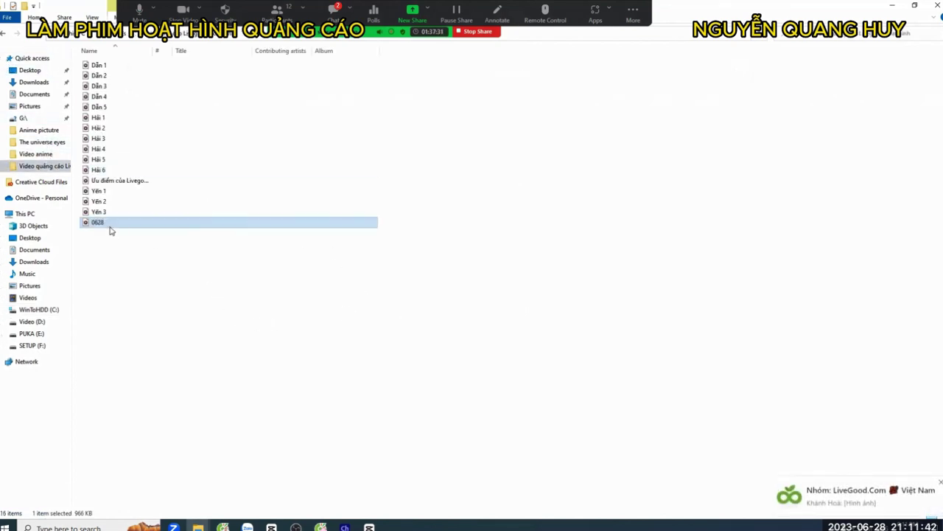
pyautogui.press('F2')
pyautogui.write('Hải voice')
pyautogui.press('Return')
pyautogui.click(230, 363)
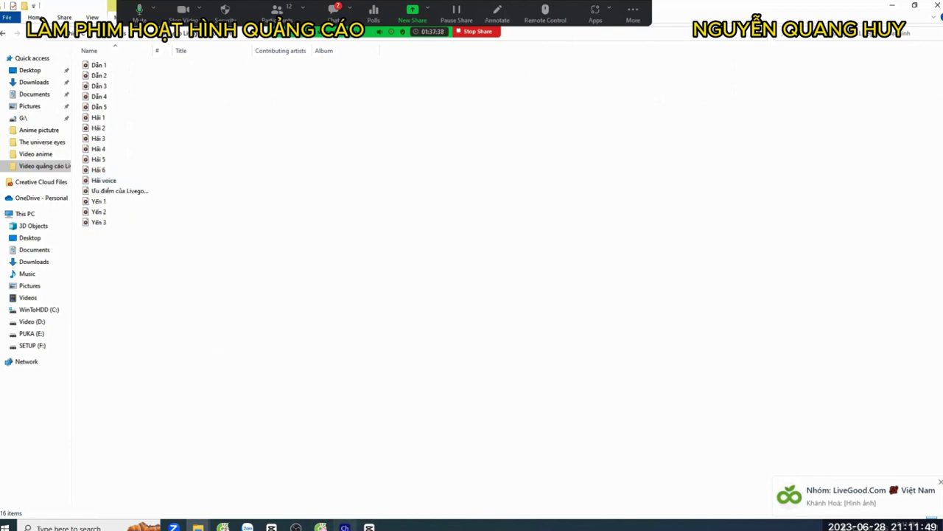
# Switch back to CapCut, dismiss the finished export and delete all the Hải clips from the timeline
pyautogui.click(368, 526)
pyautogui.click(605, 321)
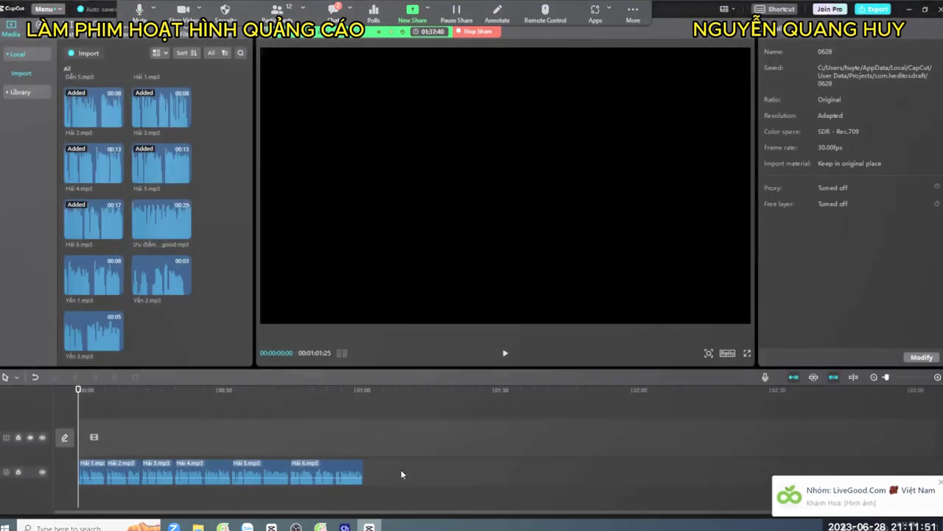
pyautogui.moveTo(402, 459); pyautogui.dragTo(170, 435)
pyautogui.press('Delete')
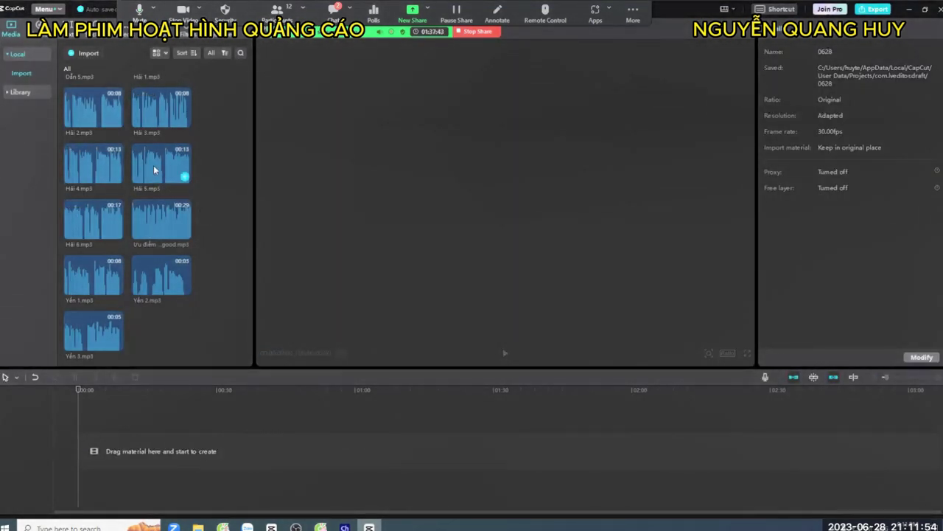
# Add the audio clips Yến 1.mp3, Yến 2.mp3 and Yến 3.mp3 in sequence to the timeline
pyautogui.click(76, 289)
pyautogui.keyDown('shift'); pyautogui.click(118, 345); pyautogui.keyUp('shift')
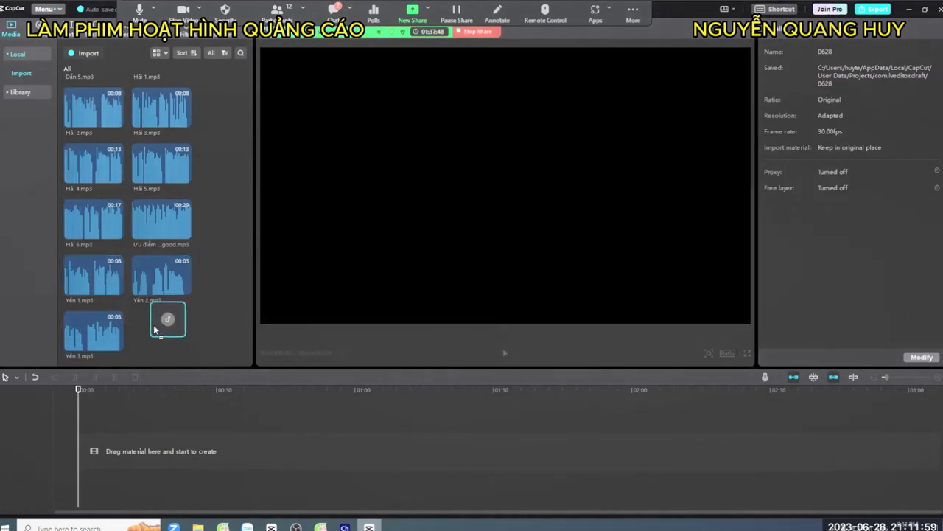
pyautogui.moveTo(118, 345); pyautogui.dragTo(139, 396)
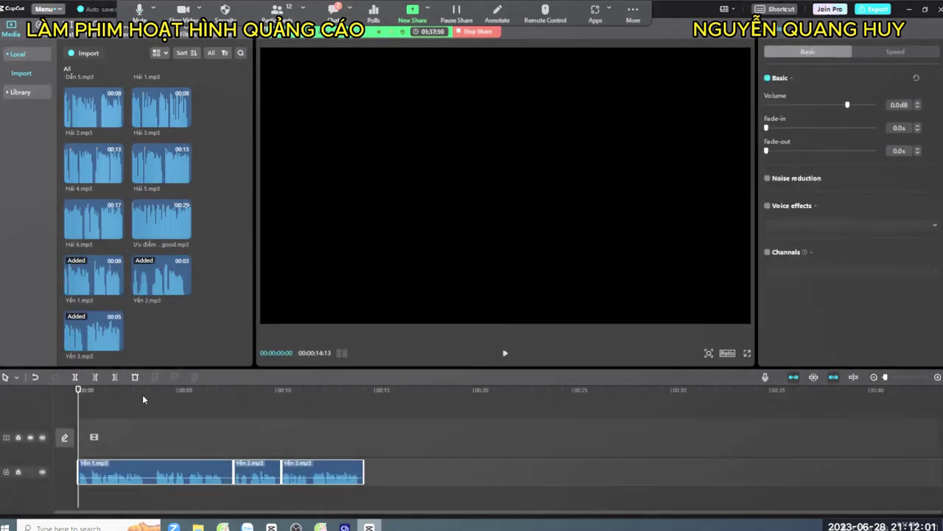
# Export the Yến clips as an MP3 titled "Yến voice" into the "Video quảng cáo Livegood hoạt hình" folder
pyautogui.click(872, 9)
pyautogui.click(616, 145)
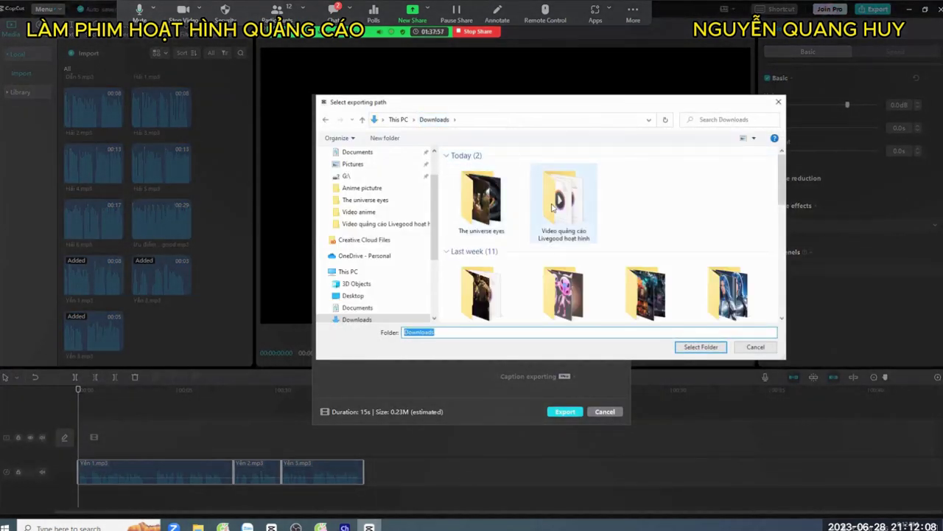
pyautogui.doubleClick(552, 208)
pyautogui.click(701, 347)
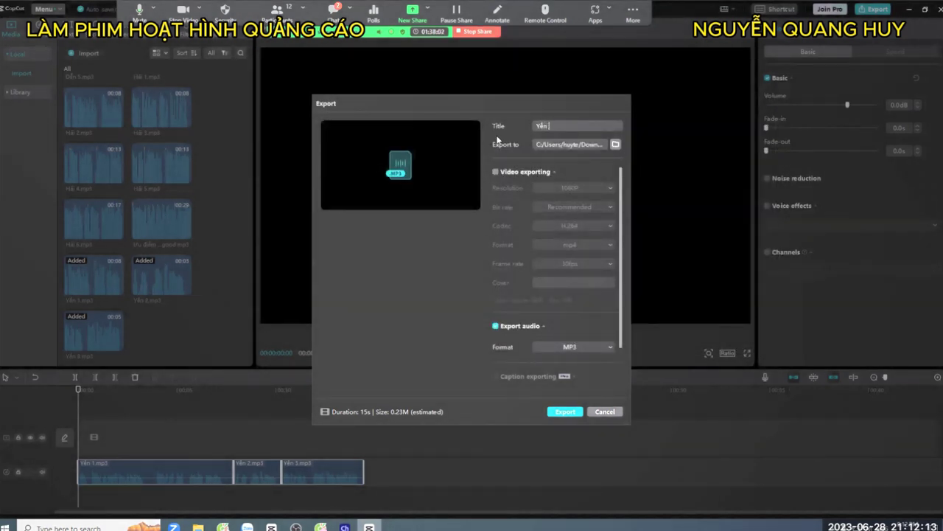
pyautogui.click(576, 414)
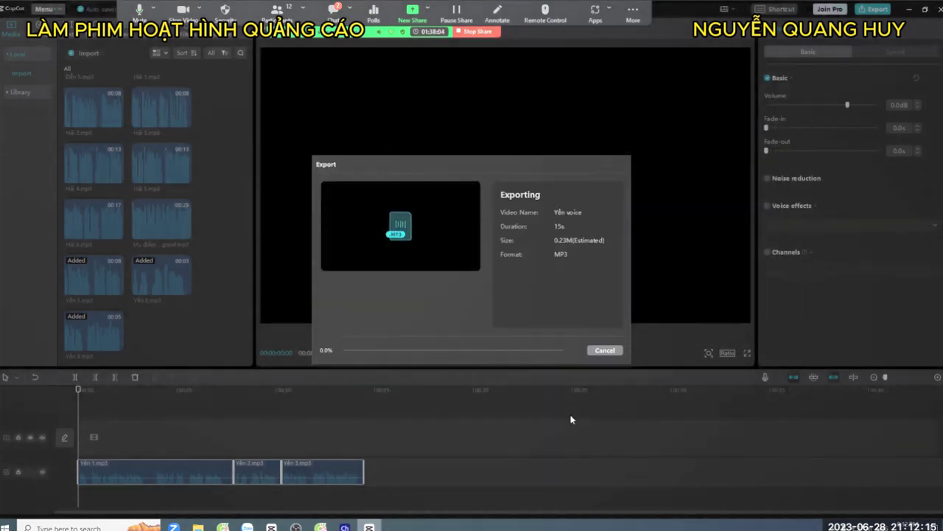
pyautogui.click(604, 323)
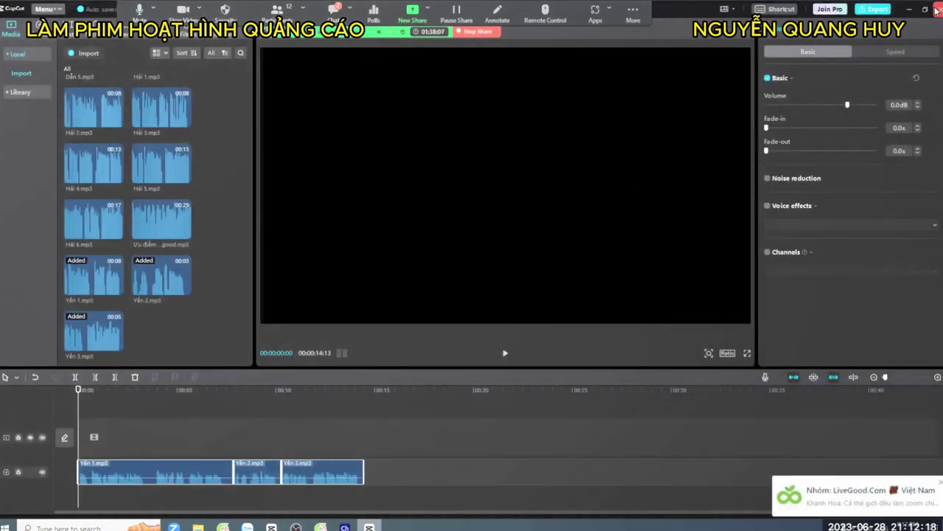
# Close the CapCut project and switch to Adobe Character Animator
pyautogui.hotkey('alt', 'F4')
pyautogui.click(704, 107)
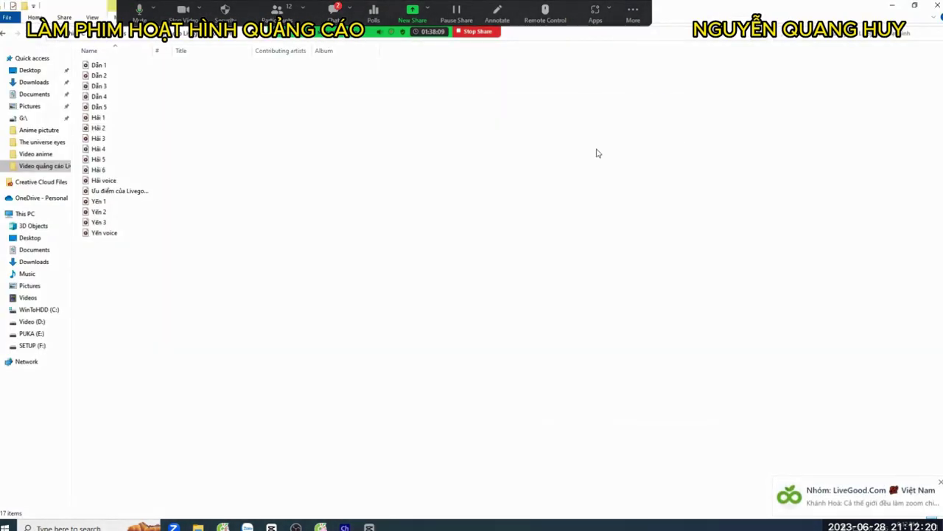
pyautogui.hotkey('alt', 'Tab')
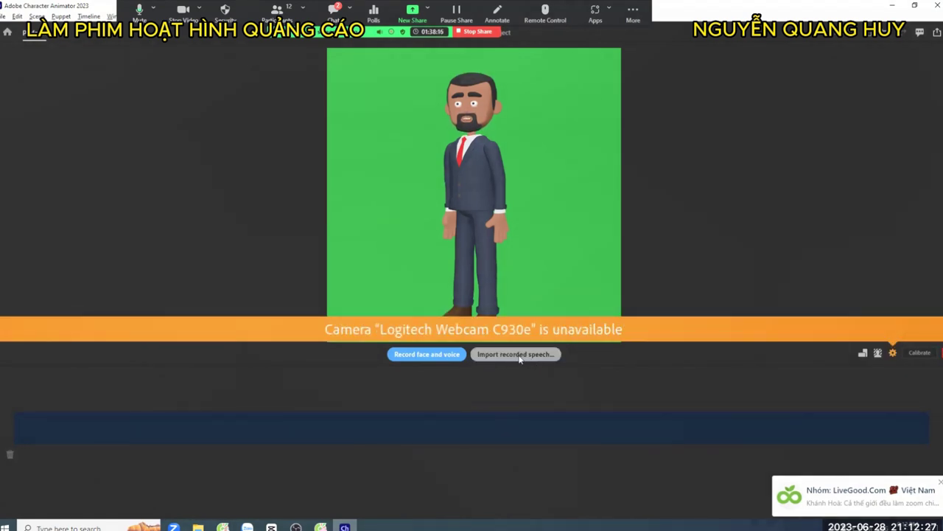
# Import the recorded speech file "Hải voice" from the "Video quảng cáo Livegood hoạt hình" folder for the suited man puppet
pyautogui.click(518, 355)
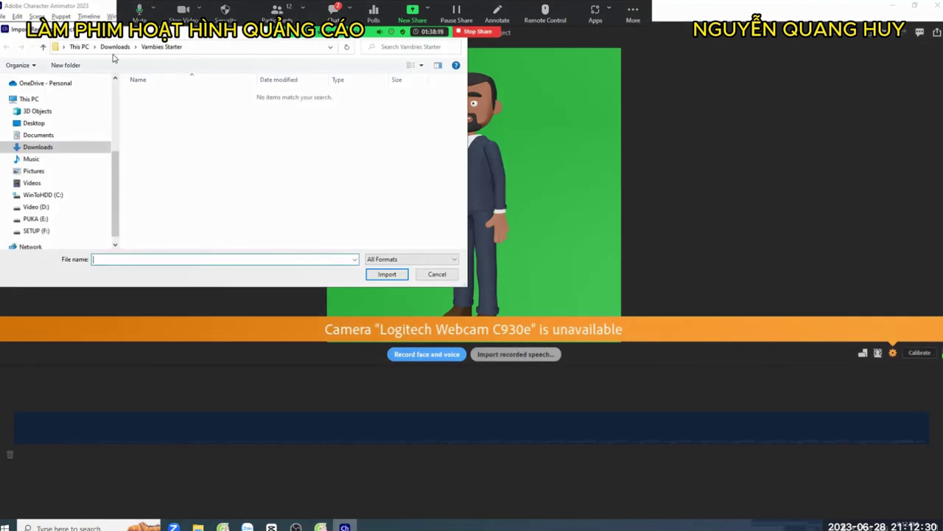
pyautogui.click(115, 47)
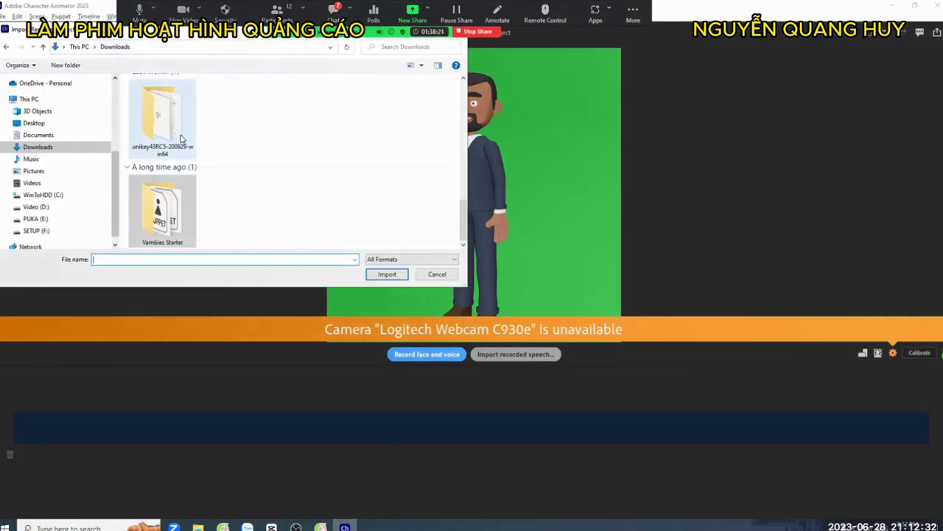
pyautogui.scroll(5, 216, 160)
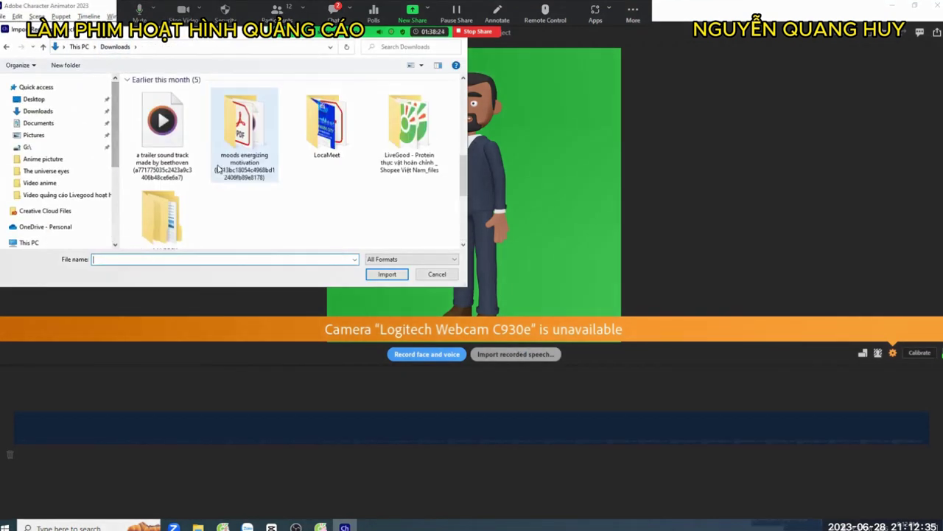
pyautogui.scroll(3, 219, 169)
pyautogui.doubleClick(162, 122)
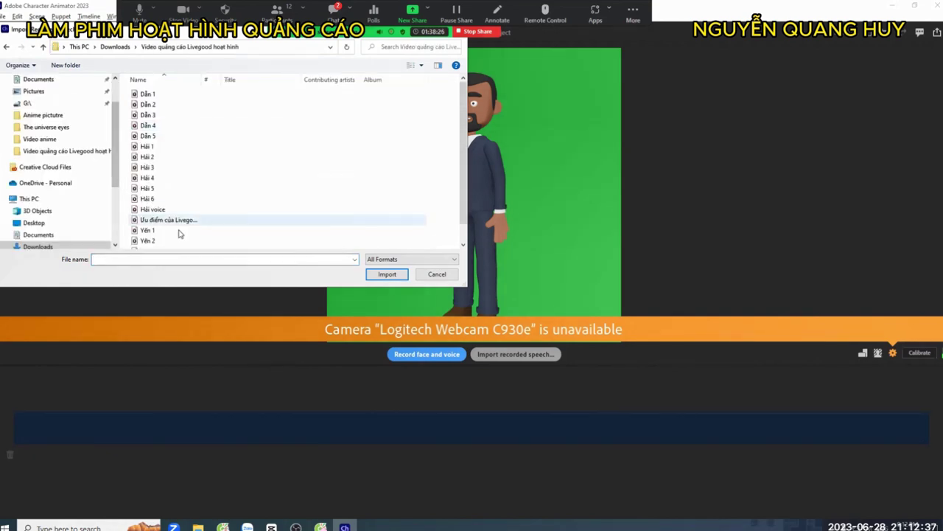
pyautogui.doubleClick(177, 220)
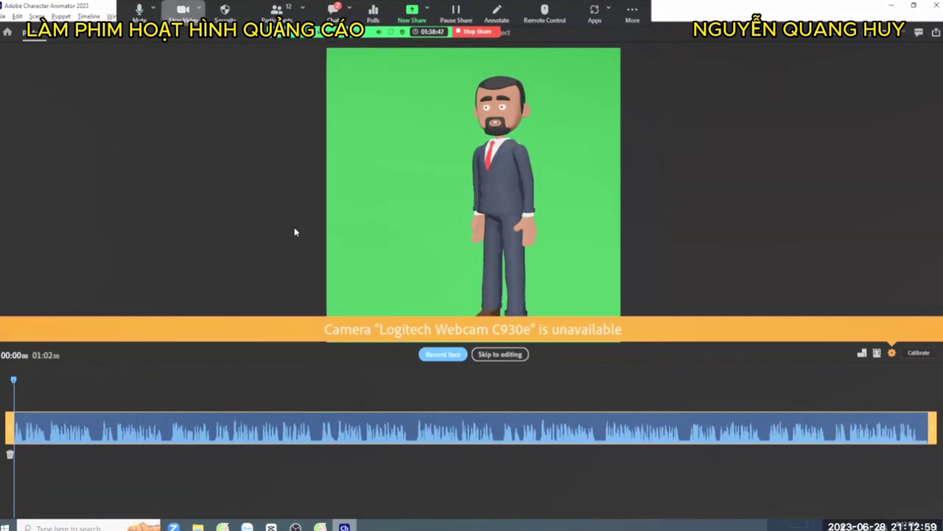
# Turn off the meeting's video to free the webcam and record the face performance over the imported speech
pyautogui.click(179, 14)
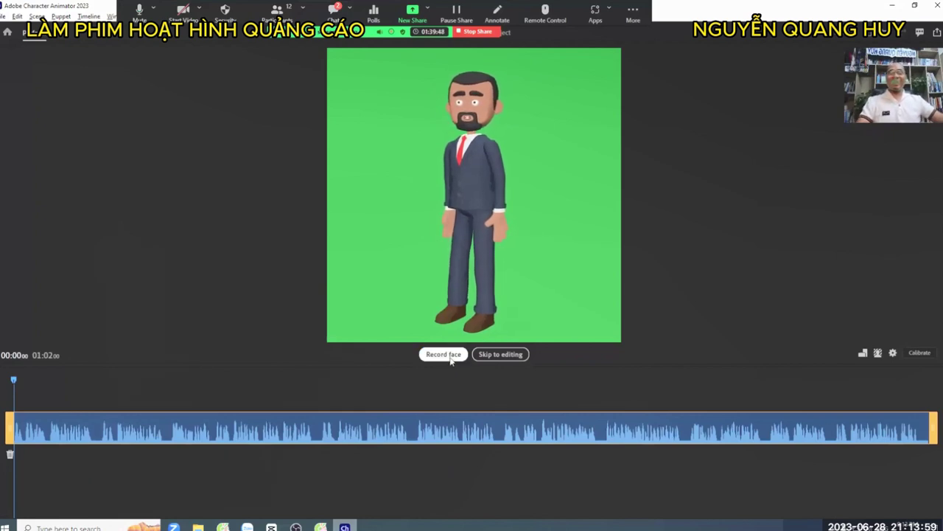
pyautogui.click(451, 356)
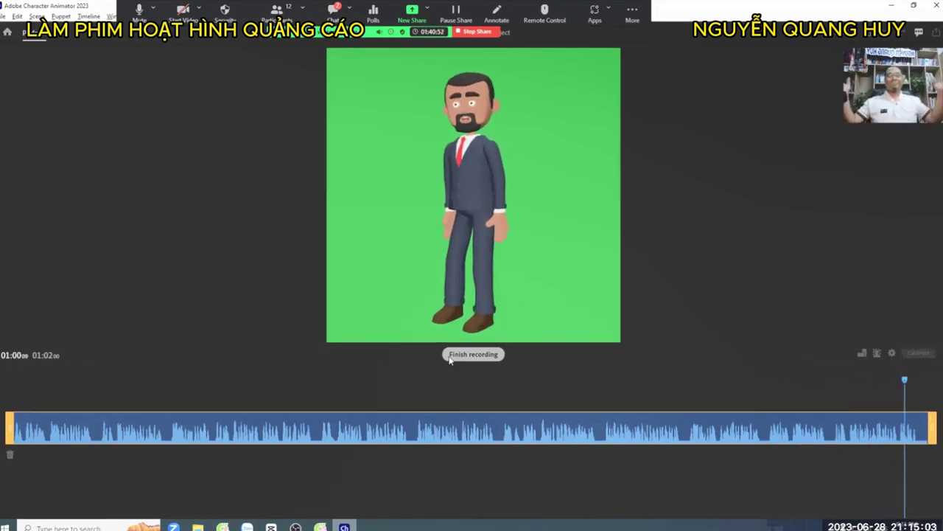
pyautogui.click(470, 354)
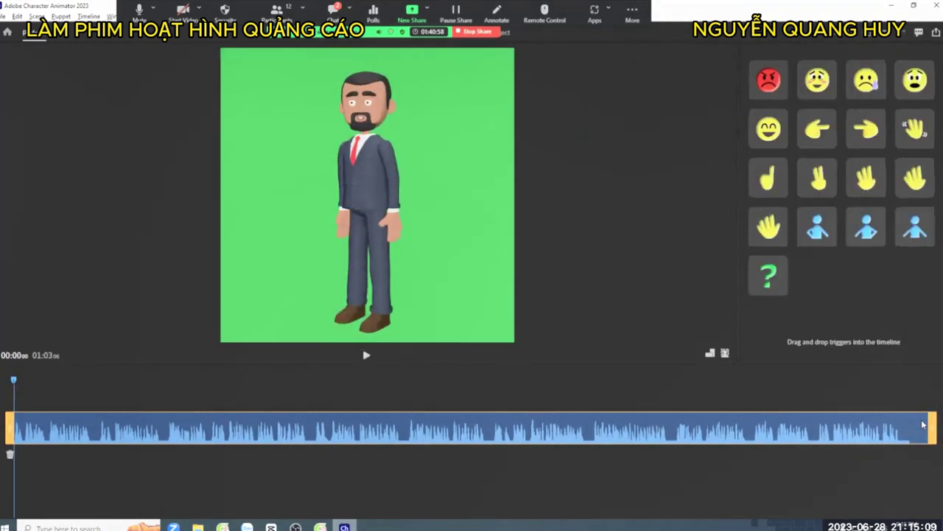
# Trim the silent tail off the end of the recorded take
pyautogui.moveTo(930, 419); pyautogui.dragTo(911, 419)
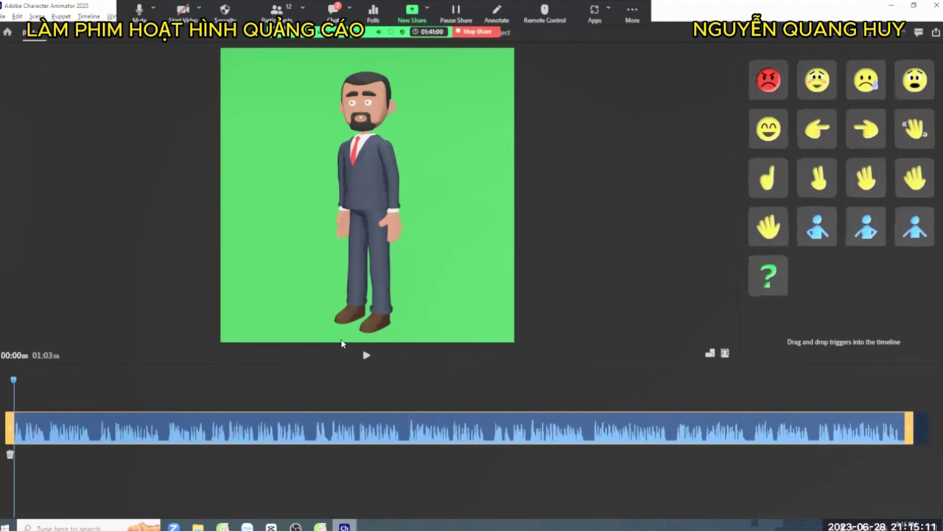
pyautogui.click(770, 130)
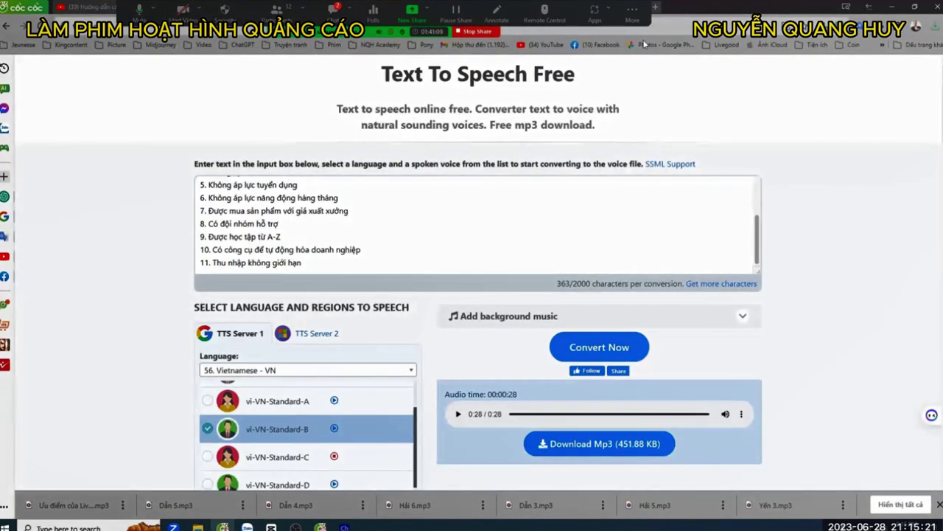
# Switch to the browser and review the opening dialogue lines of the script in Google Docs
pyautogui.click(465, 6)
pyautogui.click(342, 284)
pyautogui.scroll(4, 342, 284)
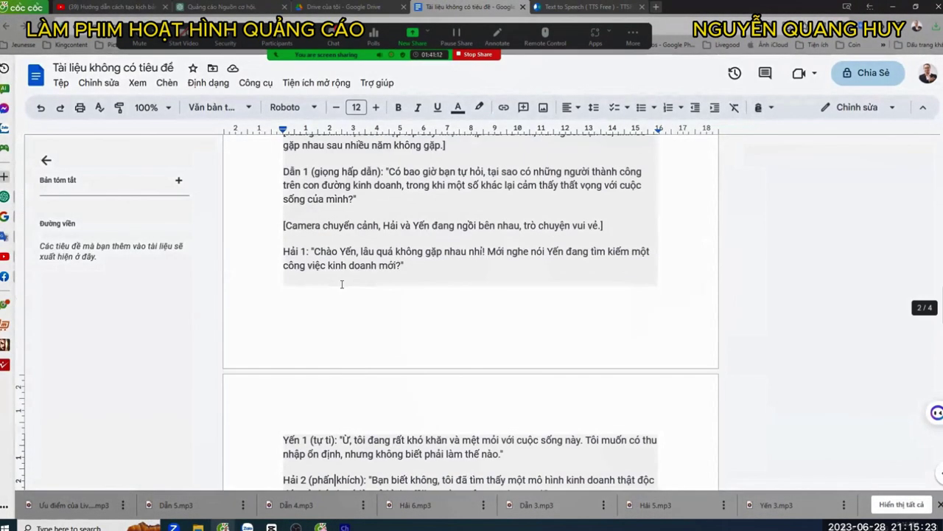
pyautogui.scroll(2, 341, 284)
pyautogui.scroll(-1, 327, 303)
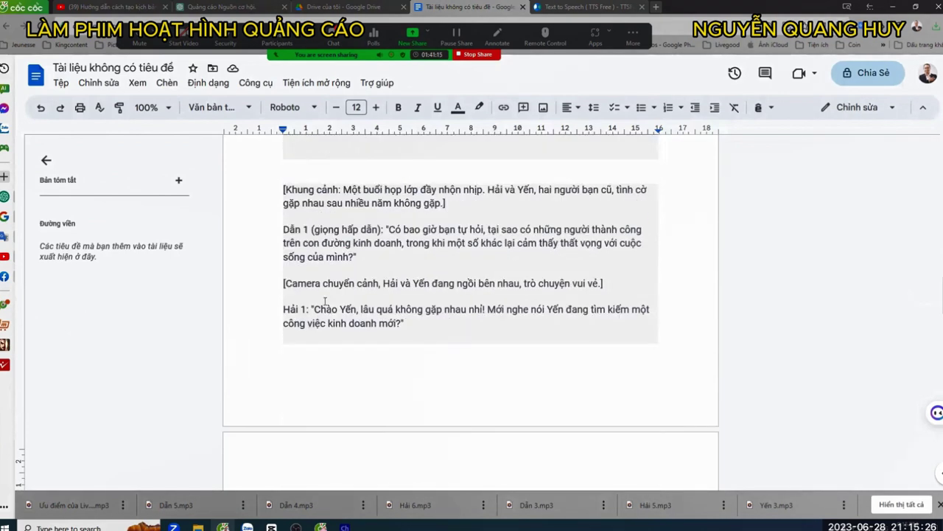
pyautogui.scroll(-1, 317, 250)
pyautogui.moveTo(297, 249); pyautogui.dragTo(364, 252)
pyautogui.scroll(-3, 350, 267)
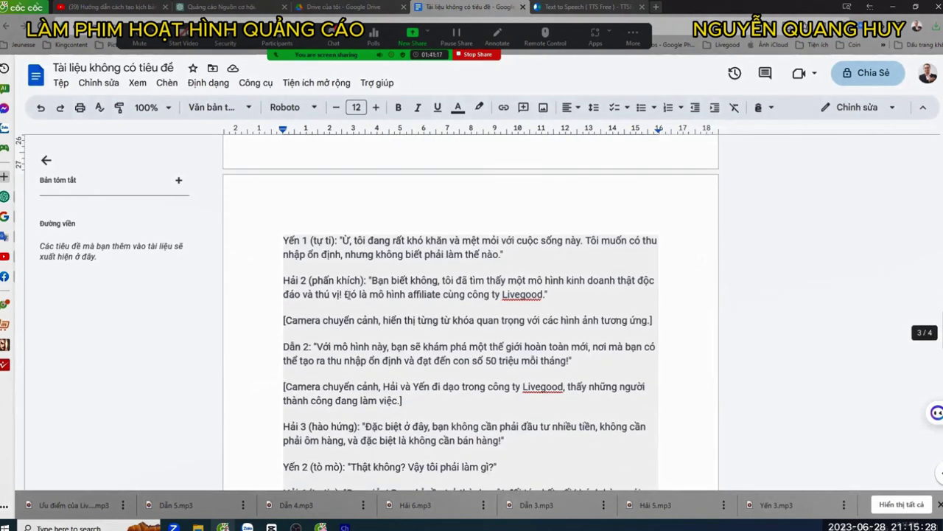
pyautogui.scroll(1, 470, 332)
pyautogui.click(548, 6)
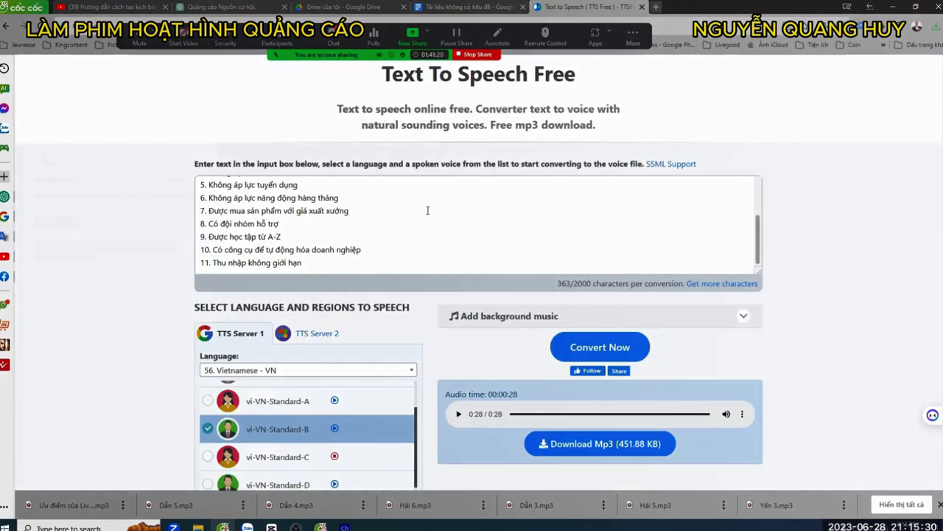
# Switch back to Character Animator, place the Wave trigger at the start of the timeline and shorten it to about 2 seconds
pyautogui.hotkey('alt', 'Tab')
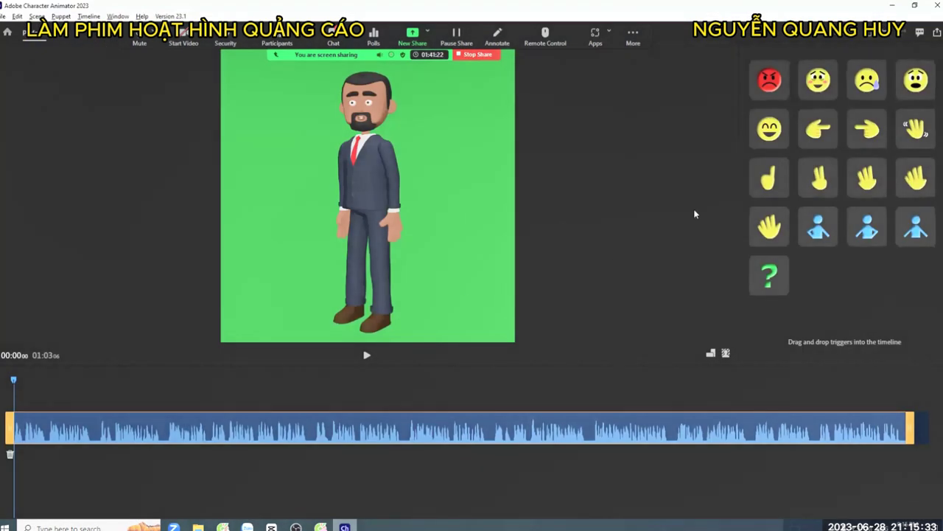
pyautogui.click(915, 128)
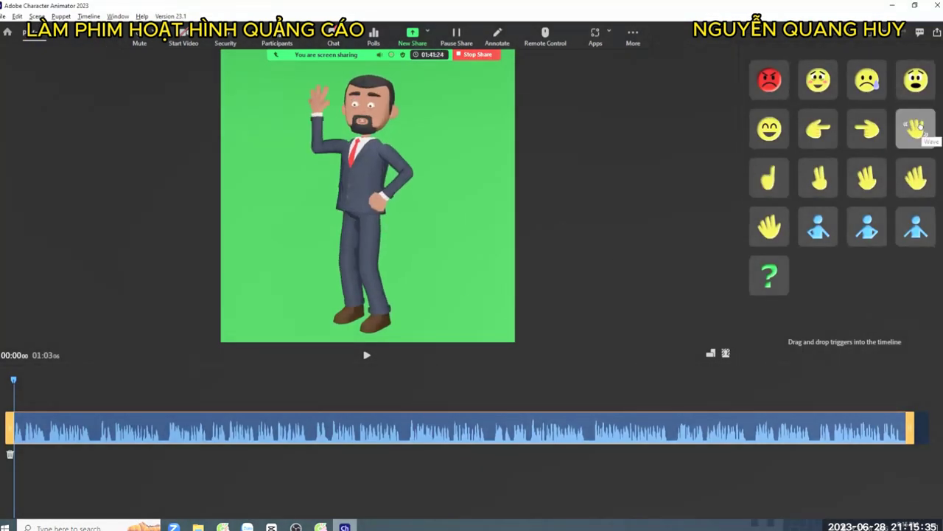
pyautogui.moveTo(916, 127); pyautogui.dragTo(17, 404)
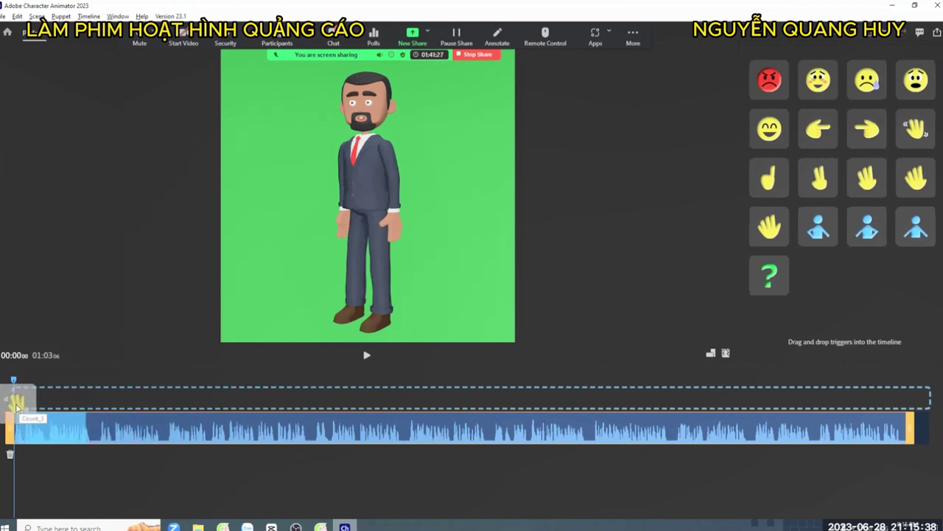
pyautogui.press('space')
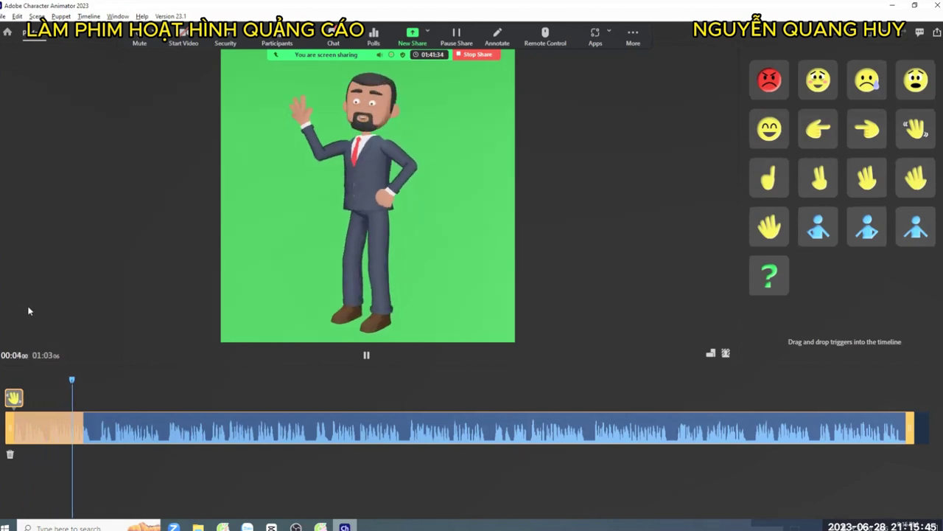
pyautogui.press('space')
pyautogui.moveTo(51, 424); pyautogui.dragTo(44, 425)
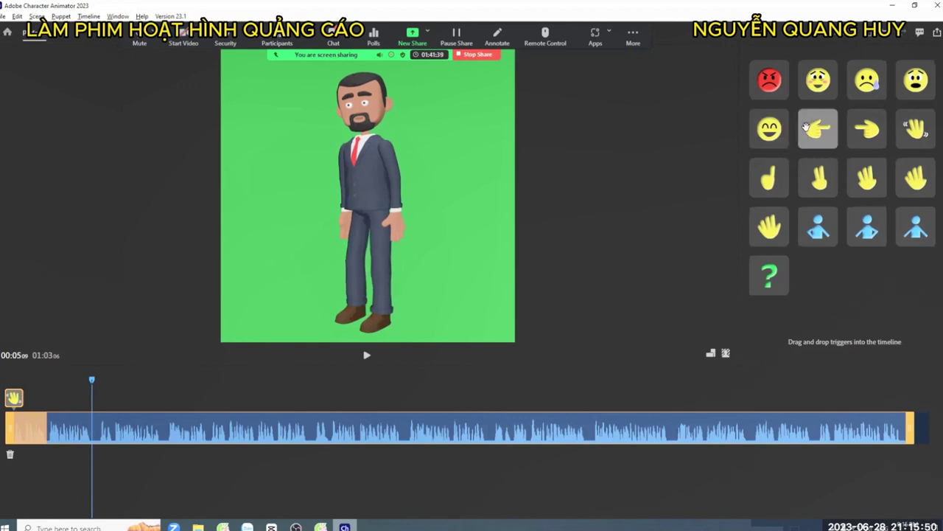
# Preview the suited man's pointing gestures and facial-expression triggers, including Excited and Sad, on the puppet
pyautogui.click(867, 128)
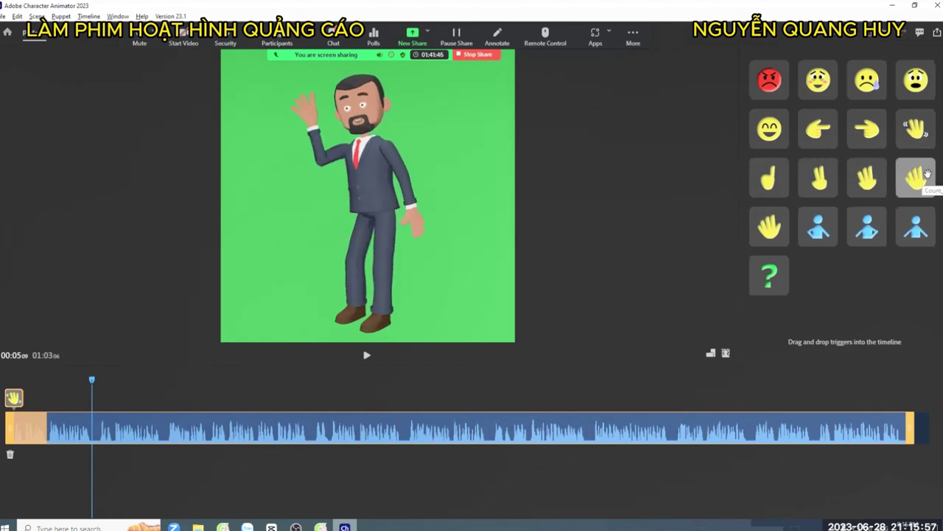
pyautogui.click(820, 130)
pyautogui.click(778, 131)
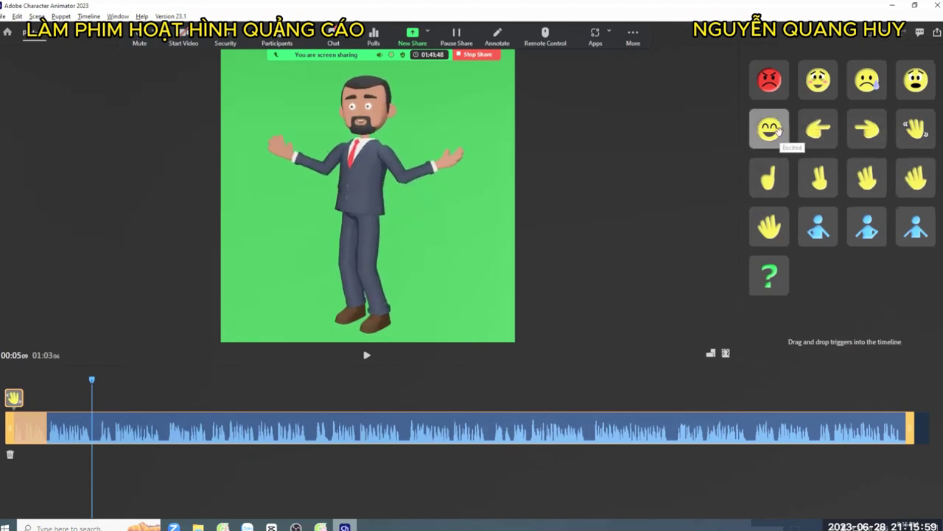
pyautogui.click(818, 78)
pyautogui.click(864, 80)
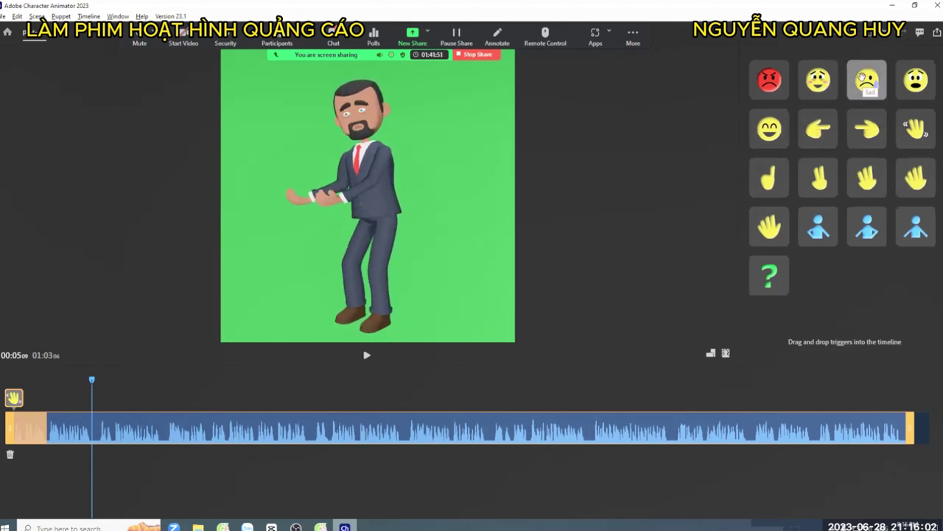
pyautogui.click(918, 78)
pyautogui.click(771, 82)
# Add the hand-on-hip pose trigger right after the Wave trigger, adjust its end and play back the opening
pyautogui.click(817, 223)
pyautogui.moveTo(817, 225); pyautogui.dragTo(49, 426)
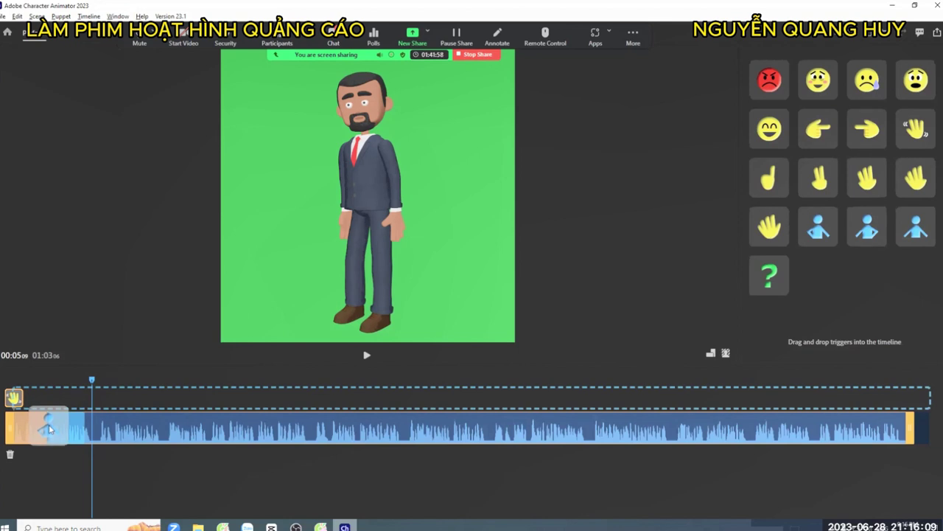
pyautogui.moveTo(78, 418); pyautogui.dragTo(81, 418)
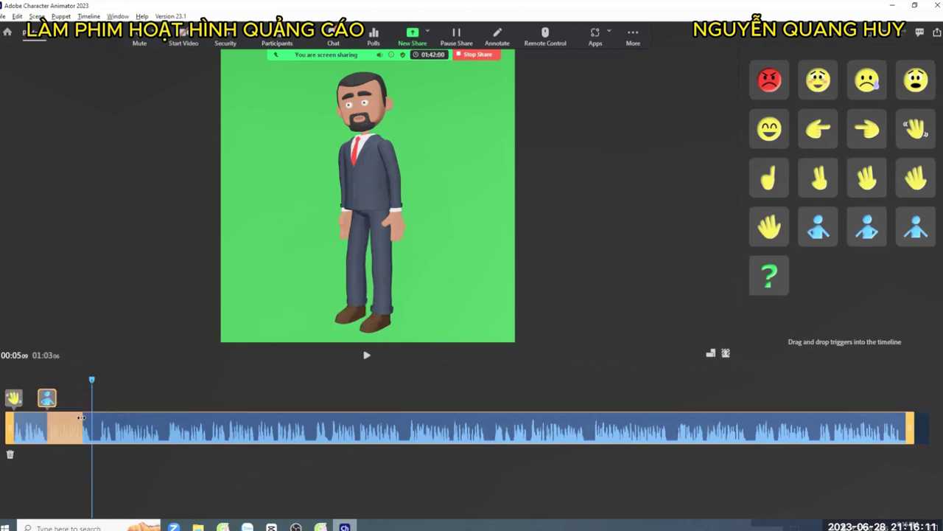
pyautogui.moveTo(29, 380); pyautogui.dragTo(13, 380)
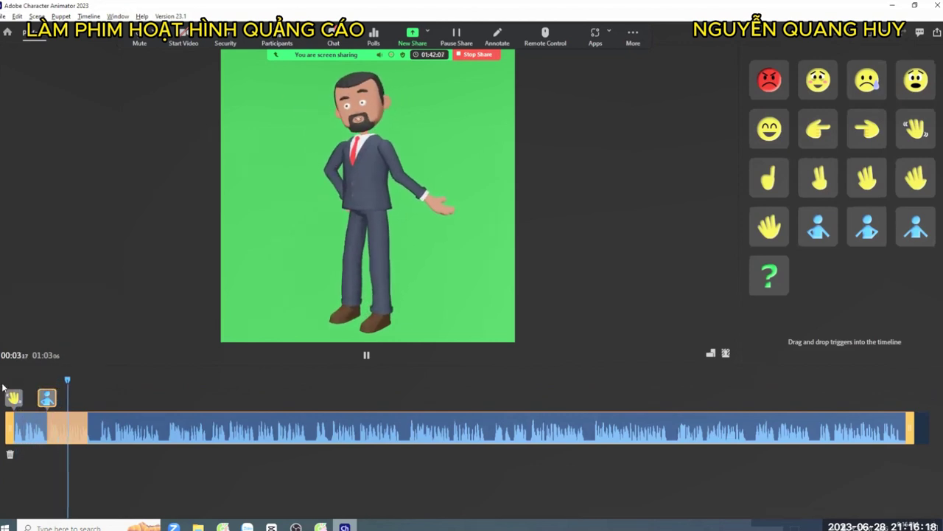
pyautogui.press('space')
# Place Excited, three body-pose, open-hand, Sad, shocked-face, Excited and finger-count triggers over the speech from about 6 to 25 seconds
pyautogui.moveTo(105, 381)
pyautogui.mouseDown()
pyautogui.moveTo(11, 381)
pyautogui.moveTo(95, 389)
pyautogui.mouseUp()
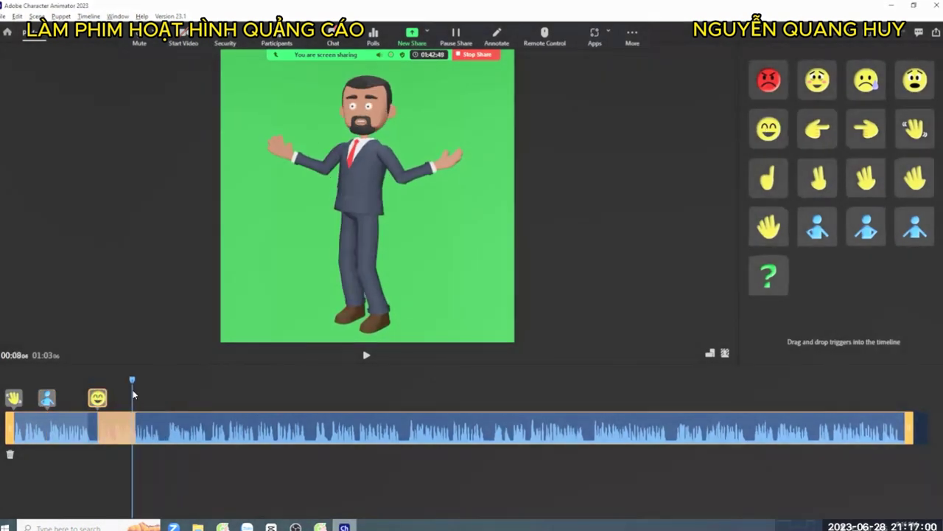
pyautogui.click(867, 226)
pyautogui.click(867, 226)
pyautogui.click(769, 226)
pyautogui.click(867, 80)
pyautogui.click(916, 80)
pyautogui.click(769, 129)
pyautogui.click(867, 177)
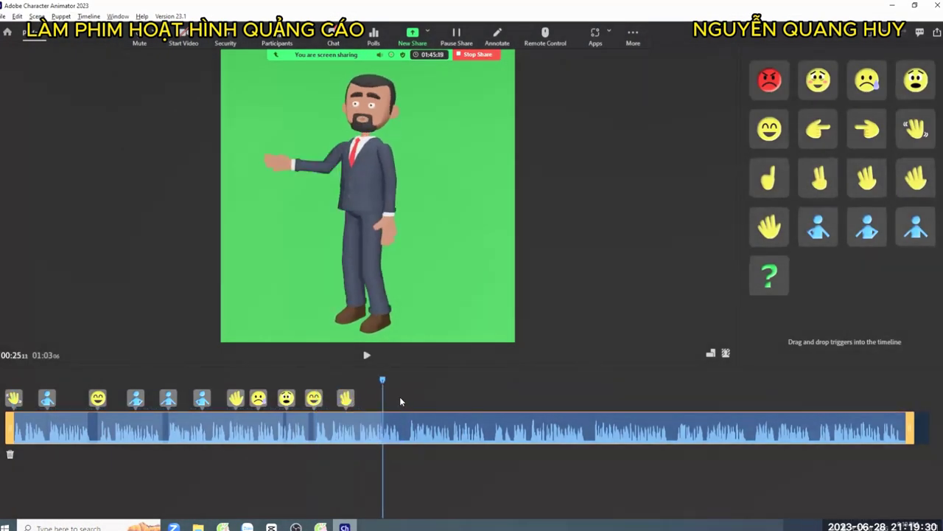
# Add pointing, question-mark, body-pose, one-finger and open-hand triggers over the speech from about 25 to 34 seconds
pyautogui.click(818, 128)
pyautogui.click(769, 275)
pyautogui.click(867, 226)
pyautogui.click(769, 177)
pyautogui.click(916, 128)
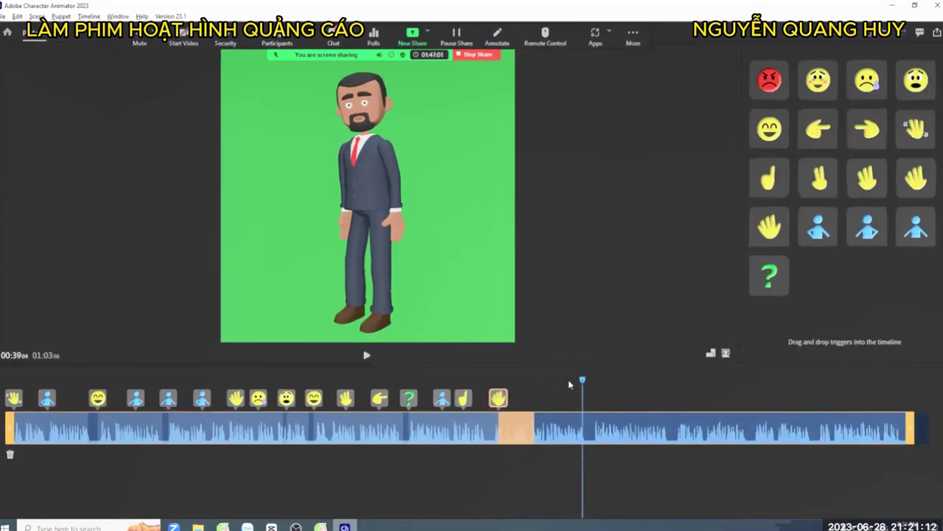
# Fill the remaining speech from about 36 seconds to the end with body-pose, pointing, Wave, one-finger, finger-count and Excited triggers
pyautogui.click(867, 227)
pyautogui.click(867, 128)
pyautogui.click(916, 128)
pyautogui.click(769, 178)
pyautogui.click(769, 128)
pyautogui.click(867, 129)
pyautogui.click(867, 226)
pyautogui.click(867, 227)
pyautogui.click(867, 177)
pyautogui.click(769, 128)
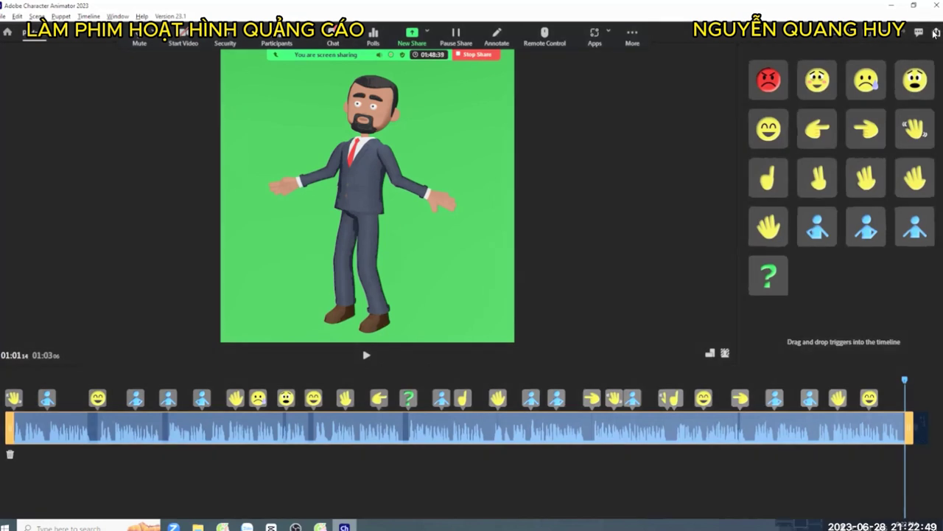
# Open the quick export settings for the Mr. Business Starter scene and keep the High Quality (larger file) preset
pyautogui.click(934, 34)
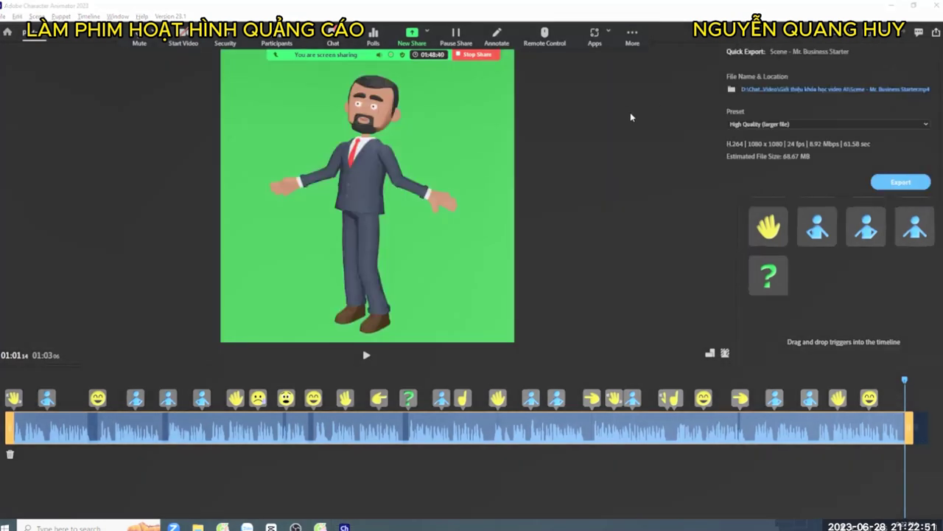
pyautogui.click(905, 183)
pyautogui.click(841, 124)
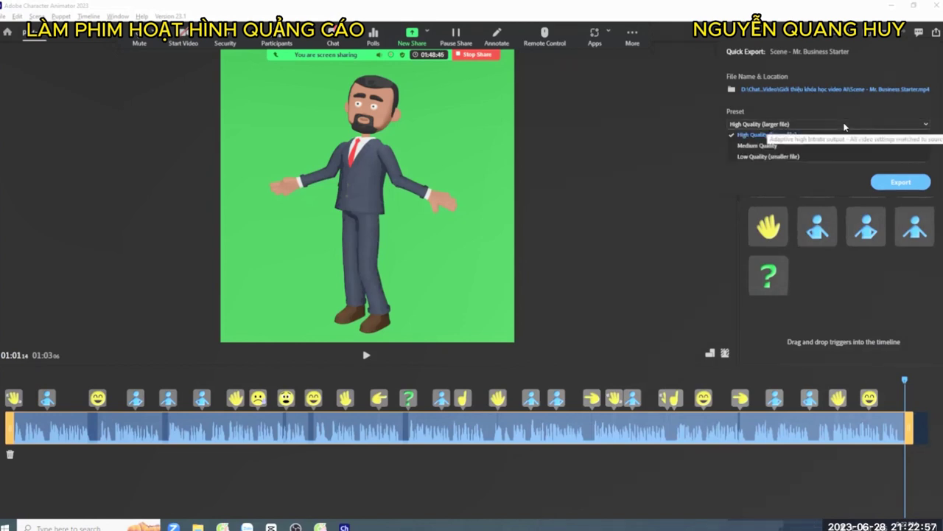
pyautogui.click(709, 149)
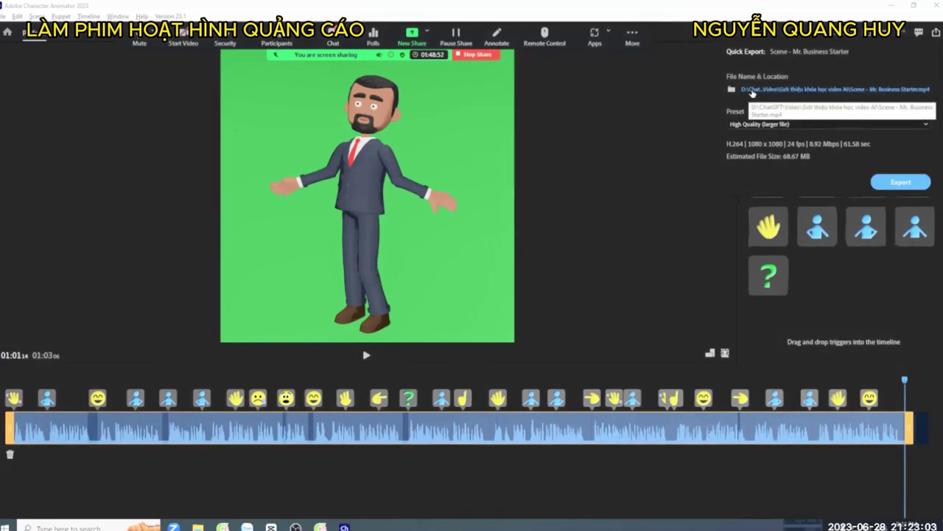
# Set the export file to "Hải scences" in the Downloads folder "Video quảng cáo Livegood hoạt hình" and export the scene
pyautogui.click(752, 90)
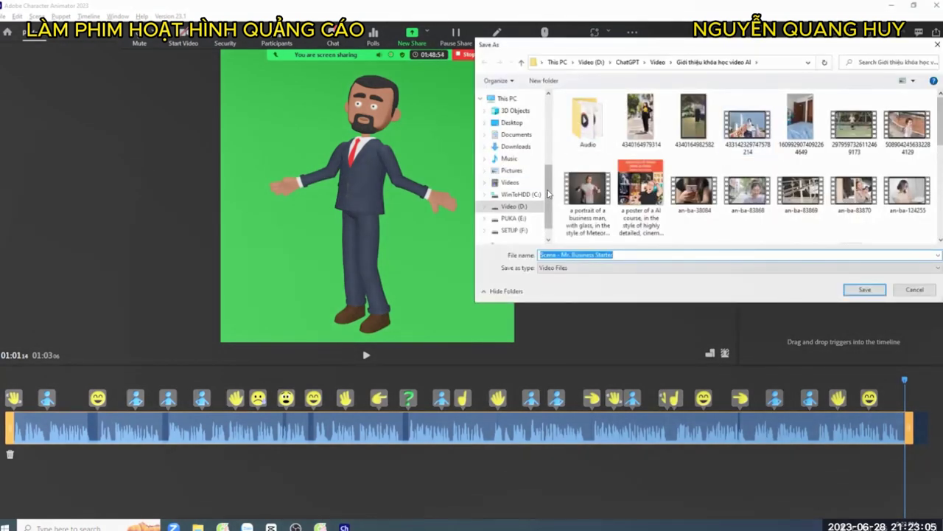
pyautogui.moveTo(547, 193); pyautogui.dragTo(547, 103)
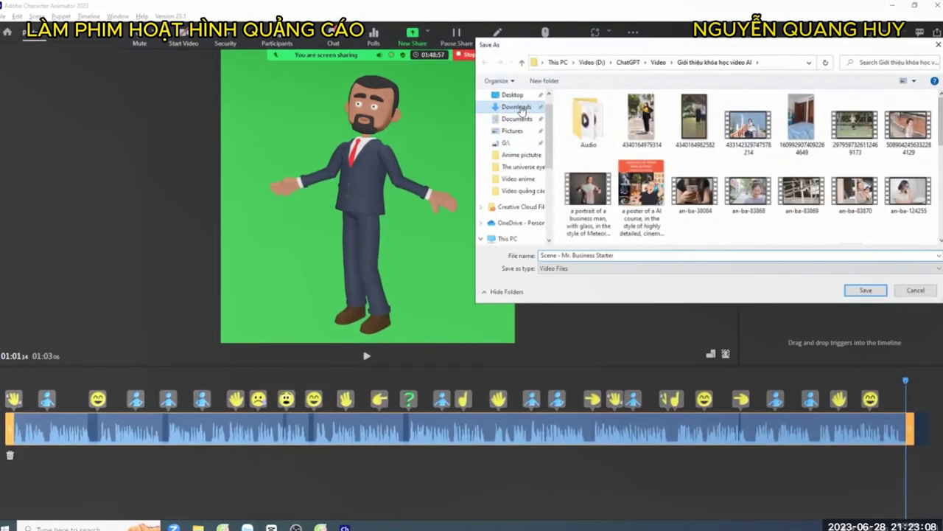
pyautogui.click(516, 107)
pyautogui.doubleClick(596, 146)
pyautogui.click(649, 254)
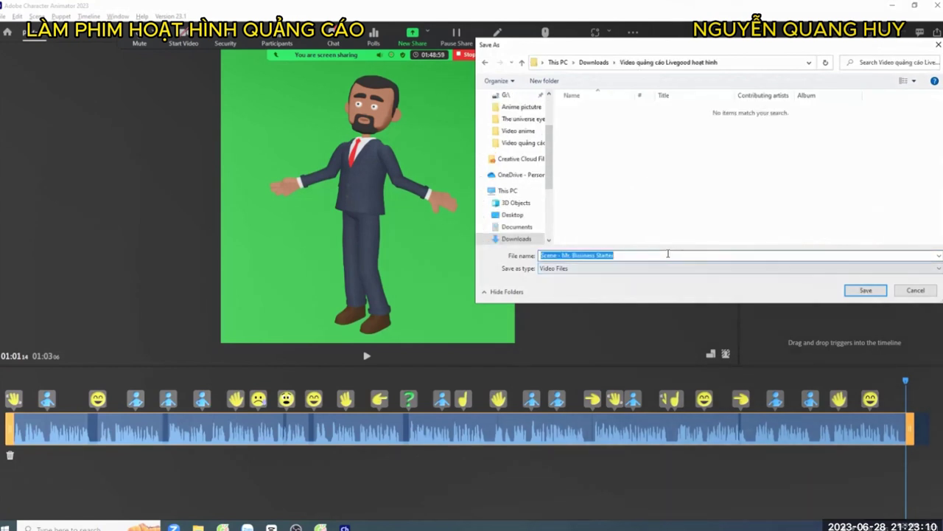
pyautogui.write('Hải')
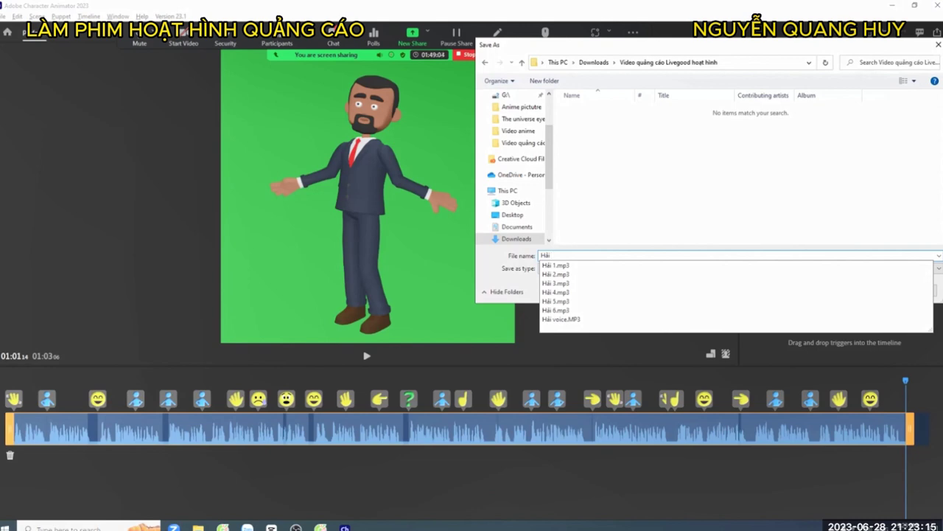
pyautogui.write(' scences')
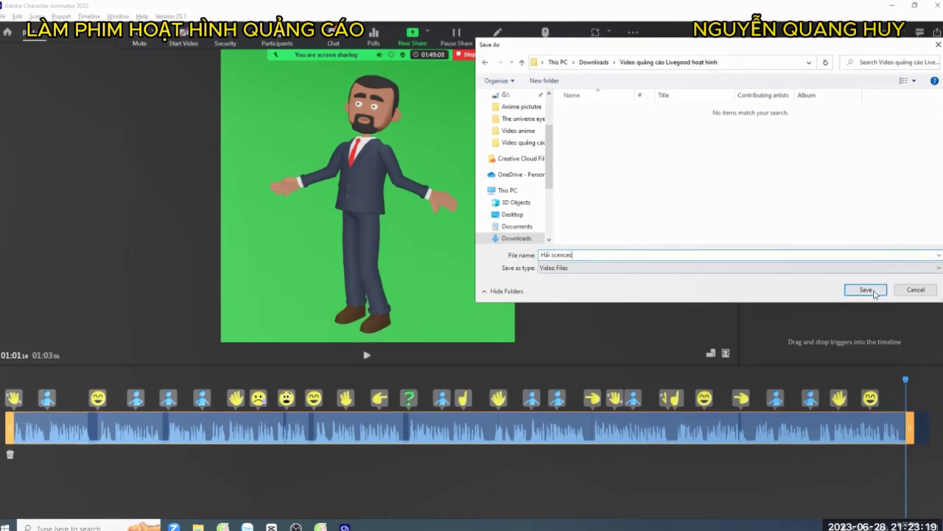
pyautogui.click(870, 291)
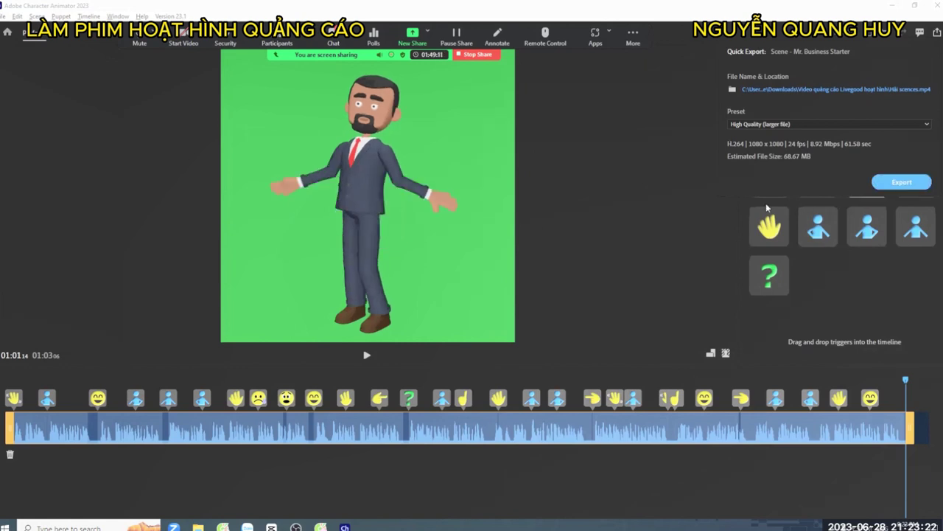
pyautogui.click(899, 181)
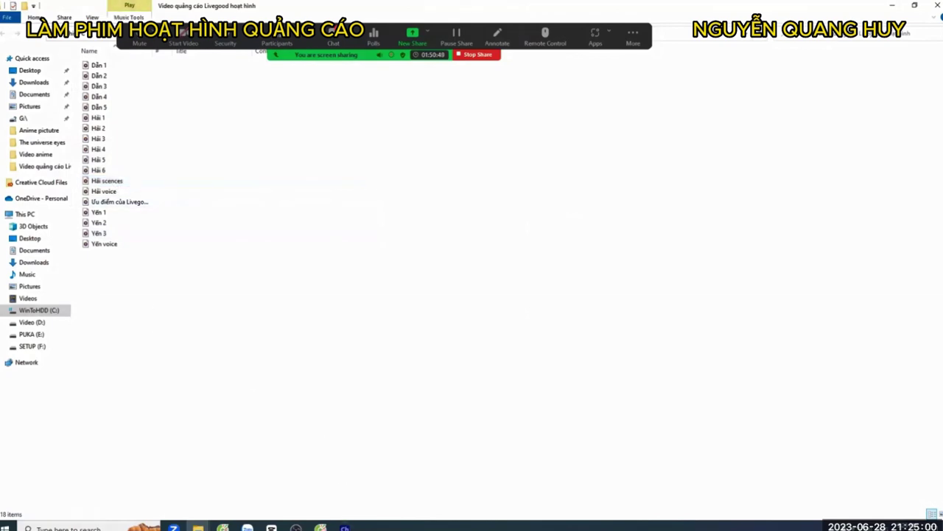
# Switch from the file folder to Character Animator and start a new project with the Lucy Starter puppet
pyautogui.click(345, 526)
pyautogui.click(7, 31)
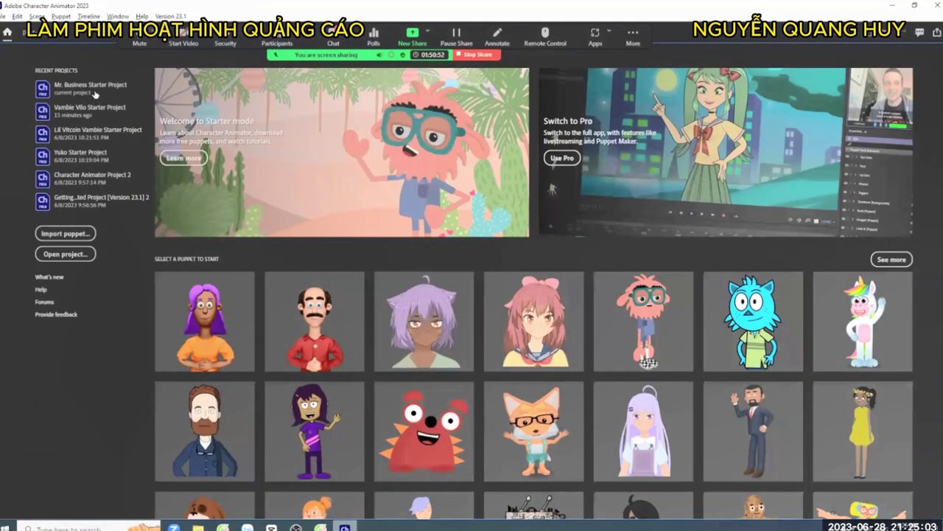
pyautogui.scroll(-5, 323, 246)
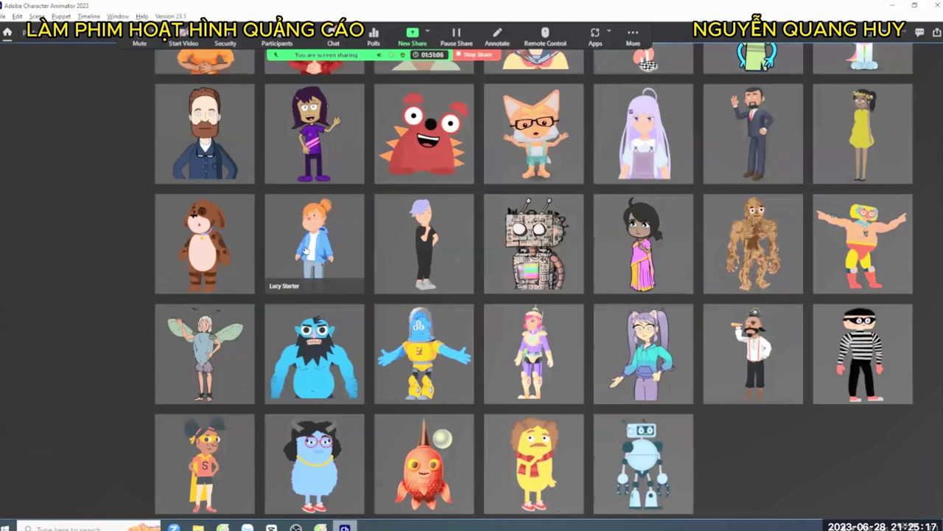
pyautogui.click(306, 249)
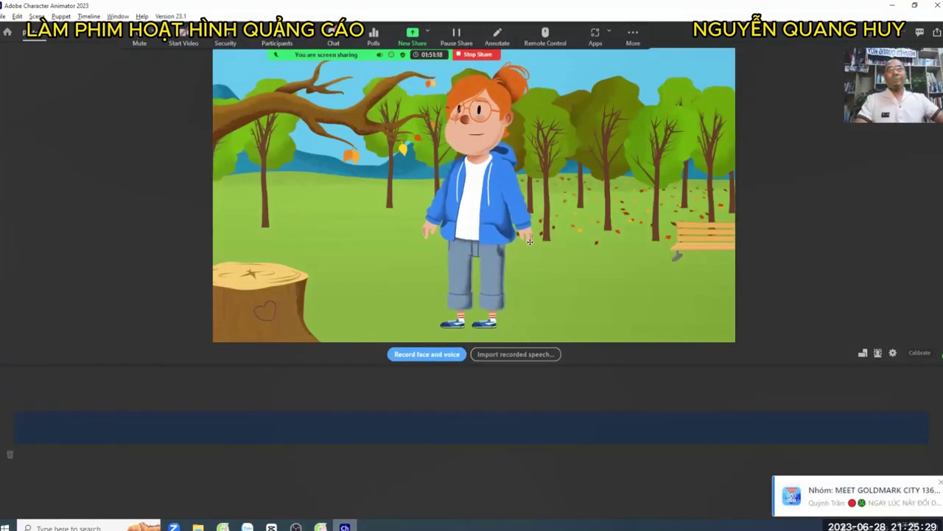
# Set the Lucy scene to the Square format and replace its park background with solid green
pyautogui.click(863, 352)
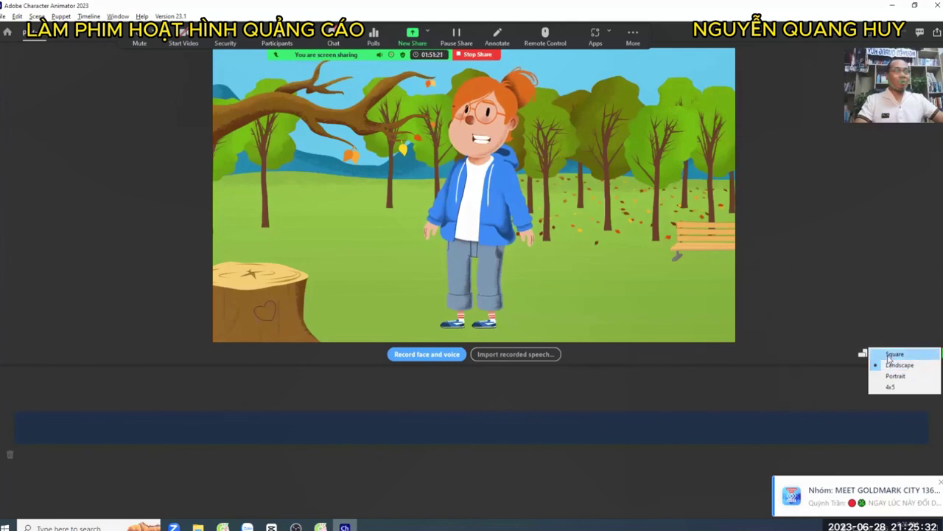
pyautogui.click(894, 355)
pyautogui.click(848, 345)
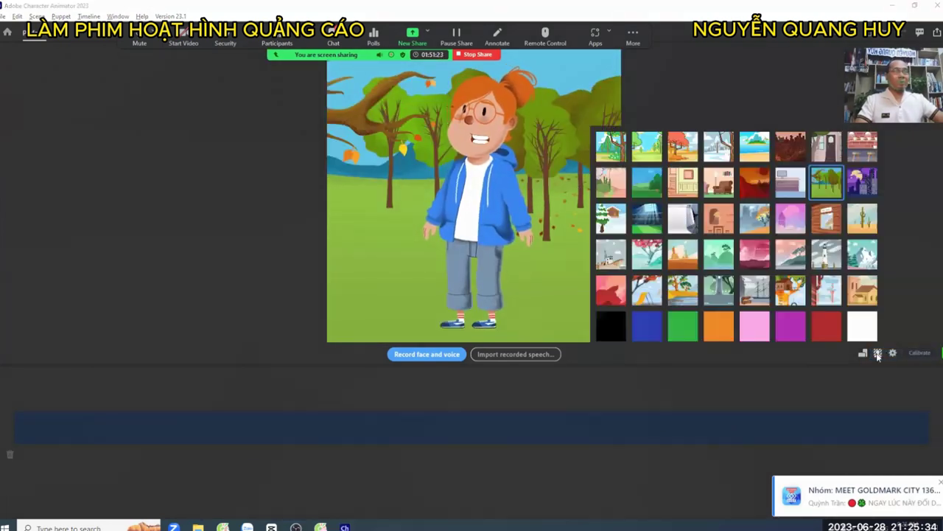
pyautogui.click(684, 325)
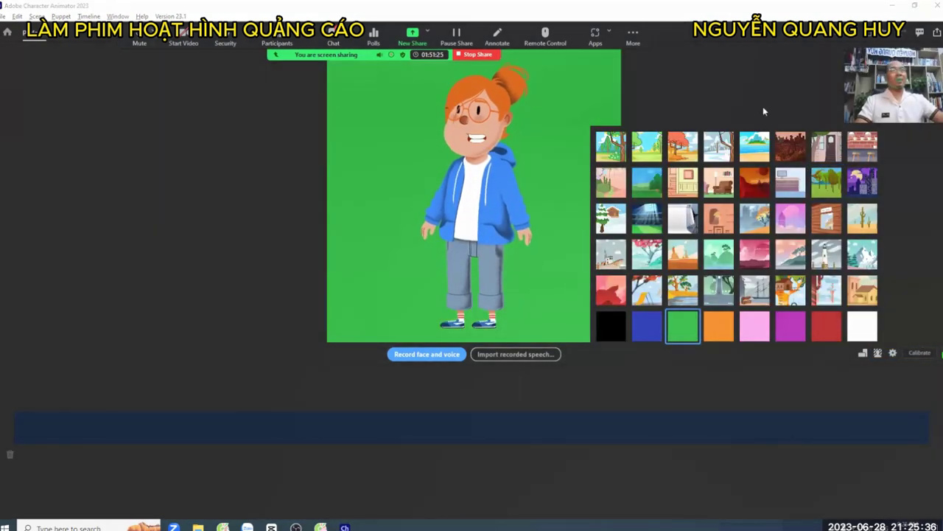
pyautogui.click(763, 107)
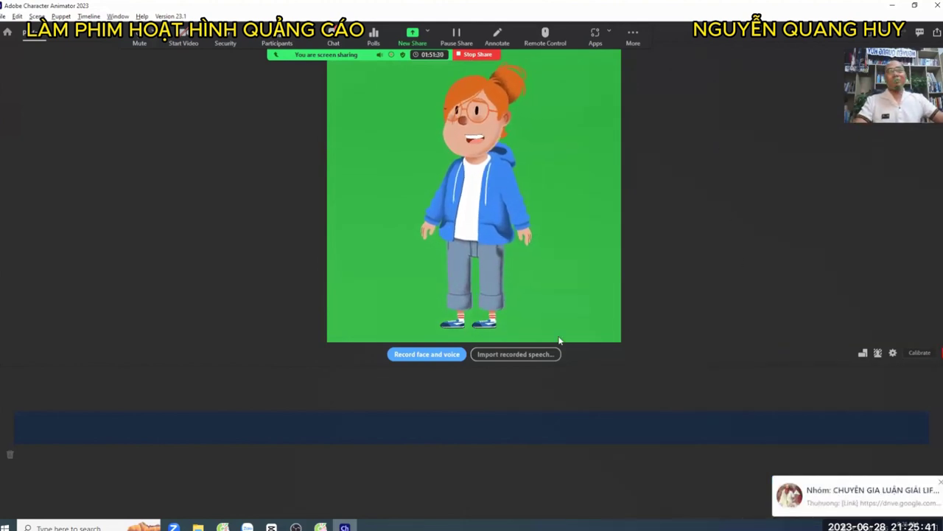
# Import the recorded speech file "Yến voice" for the Lucy puppet and record the face performance over it
pyautogui.click(516, 354)
pyautogui.scroll(-2, 177, 213)
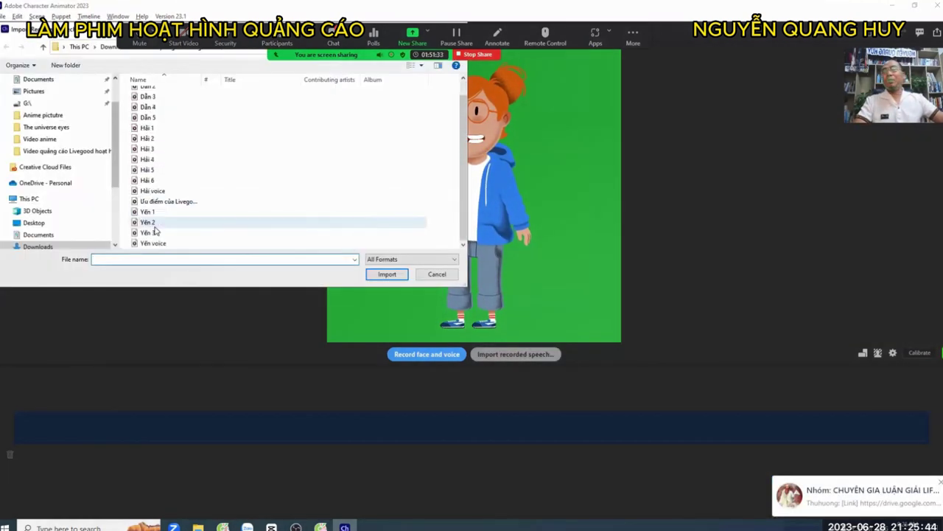
pyautogui.doubleClick(154, 242)
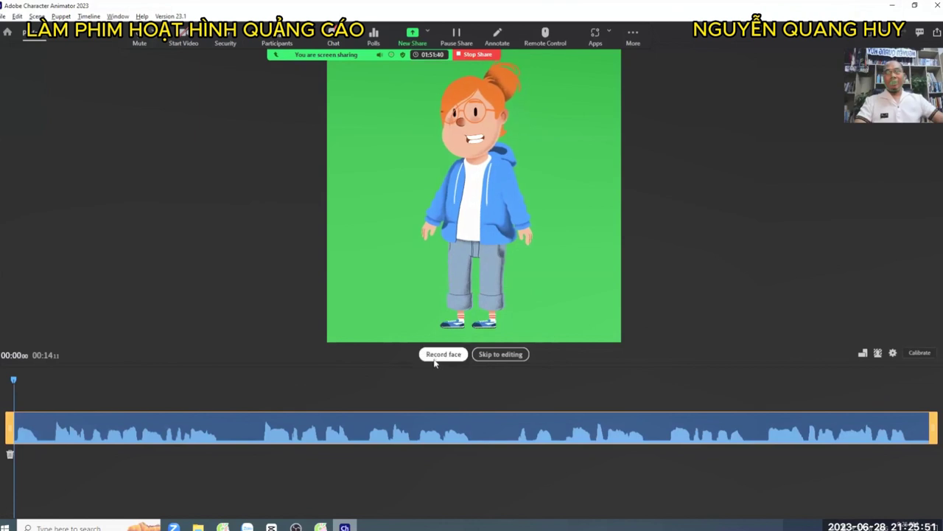
pyautogui.click(437, 357)
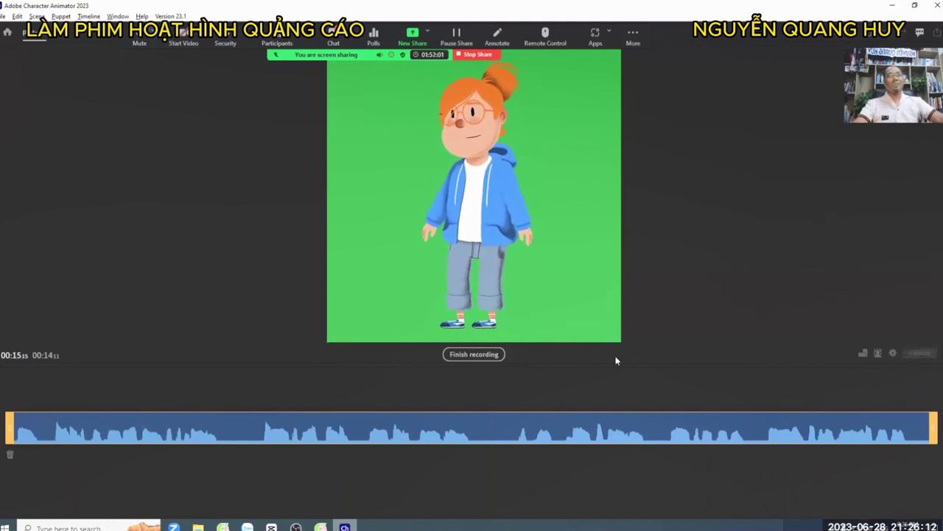
pyautogui.click(459, 357)
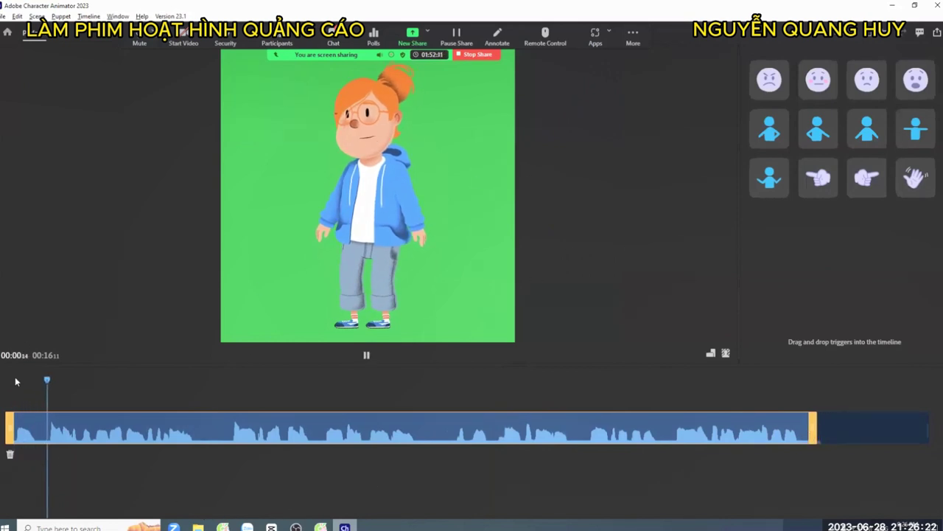
# Preview the angry-face and Head Scratch triggers, place the sad-face trigger at the start of Lucy's timeline and play it back
pyautogui.click(769, 79)
pyautogui.click(811, 79)
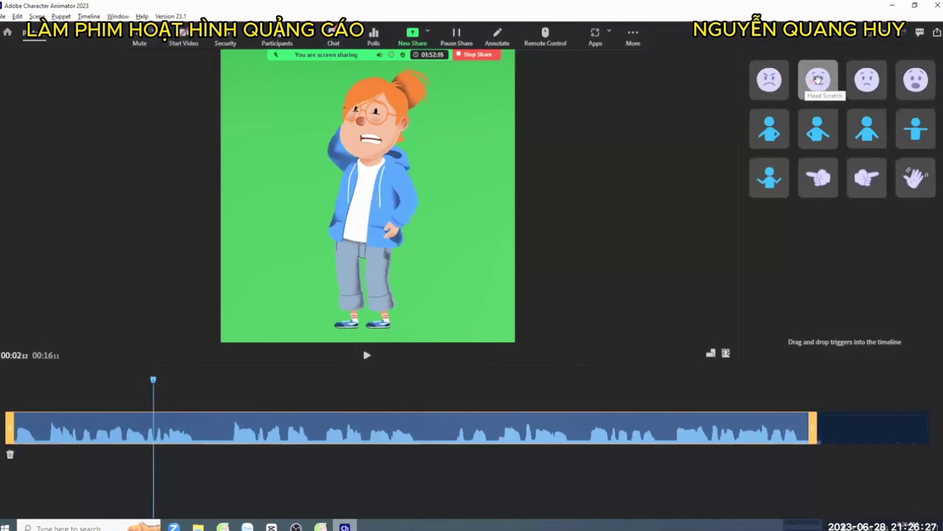
pyautogui.moveTo(864, 81); pyautogui.dragTo(15, 398)
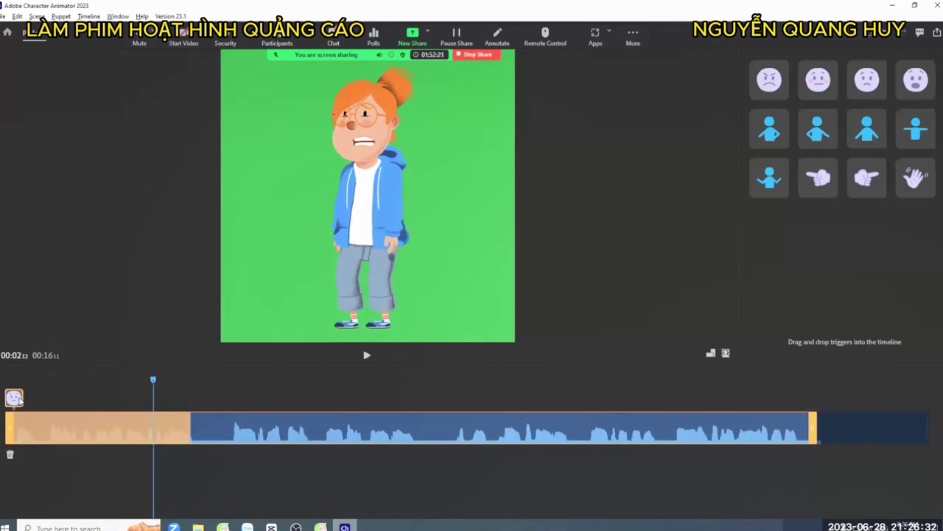
pyautogui.click(15, 383)
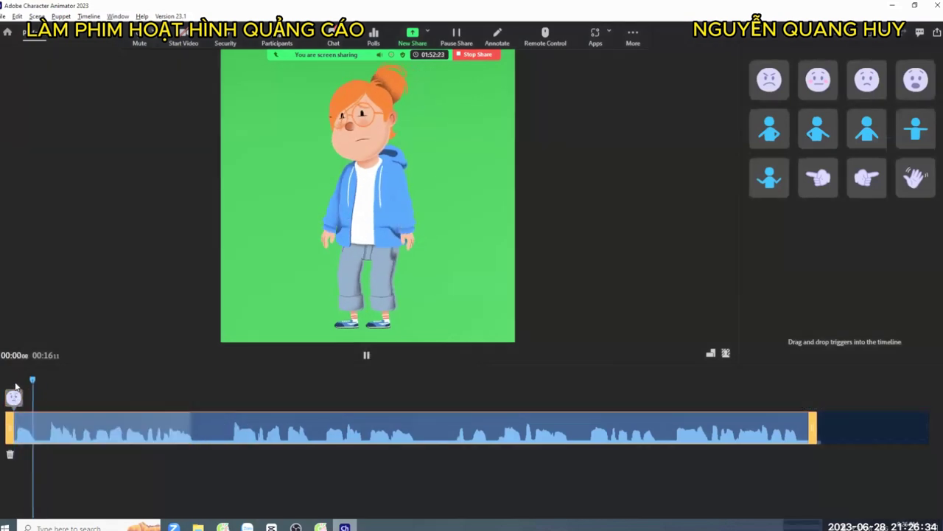